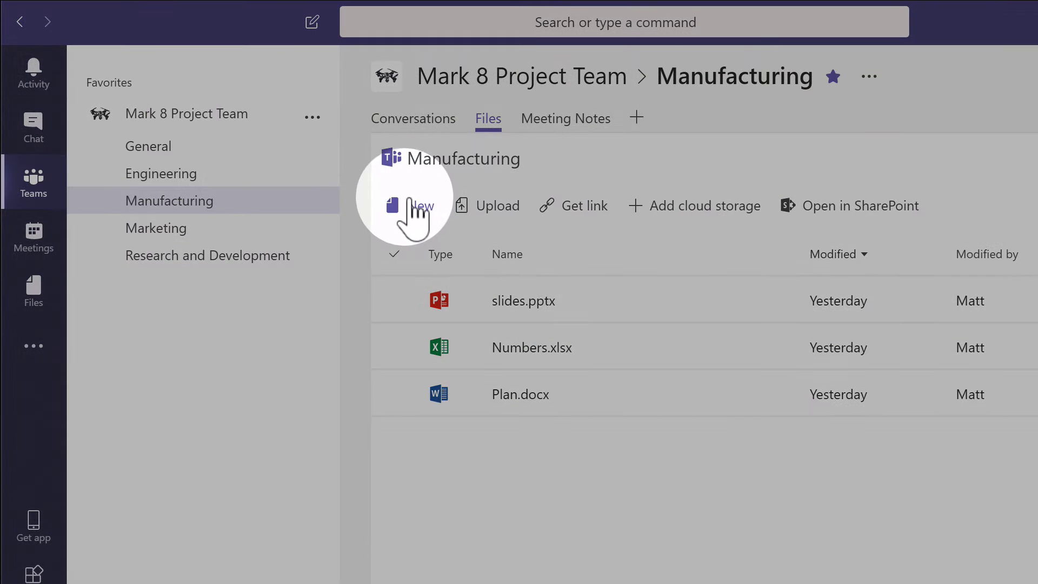
{"action": "left_click", "coordinate": [417, 208]}
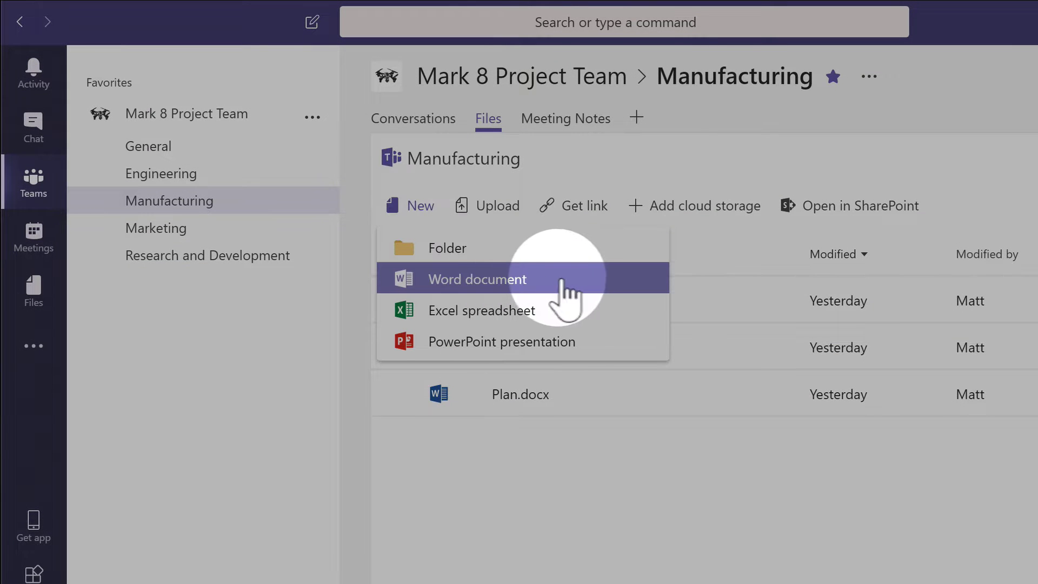
{"action": "left_click", "coordinate": [579, 173]}
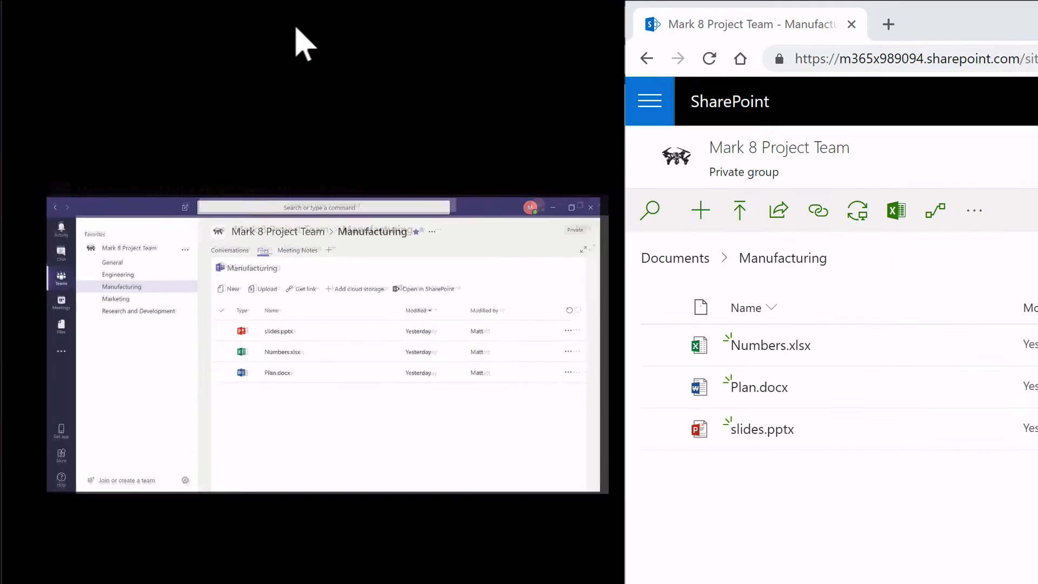
{"action": "left_click", "coordinate": [343, 238]}
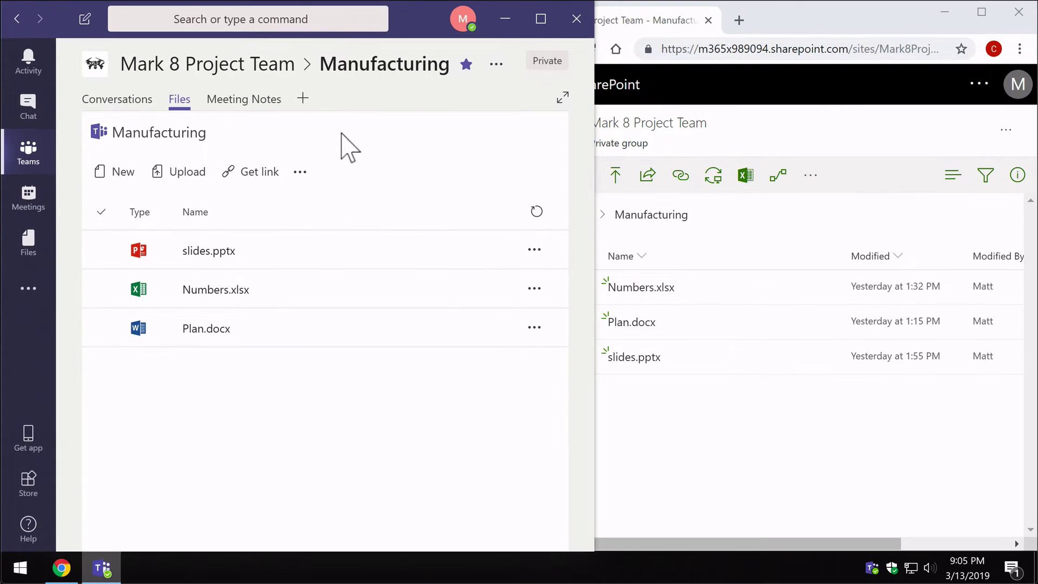
Step: Switch to SharePoint and delete slides.pptx from the Manufacturing folder
{"action": "left_click", "coordinate": [843, 113]}
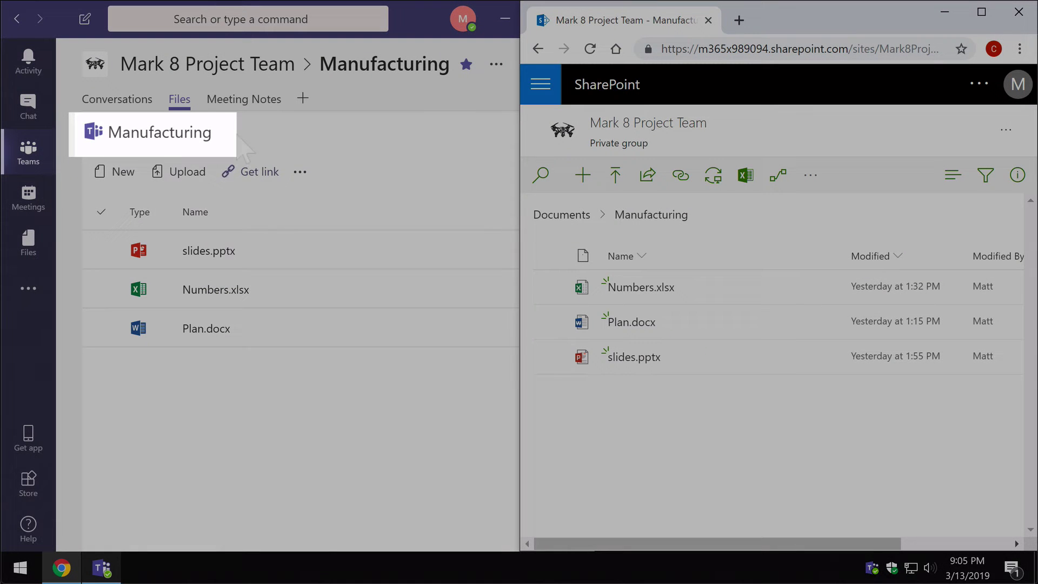
{"action": "left_click_drag", "start_coordinate": [157, 142], "coordinate": [651, 217]}
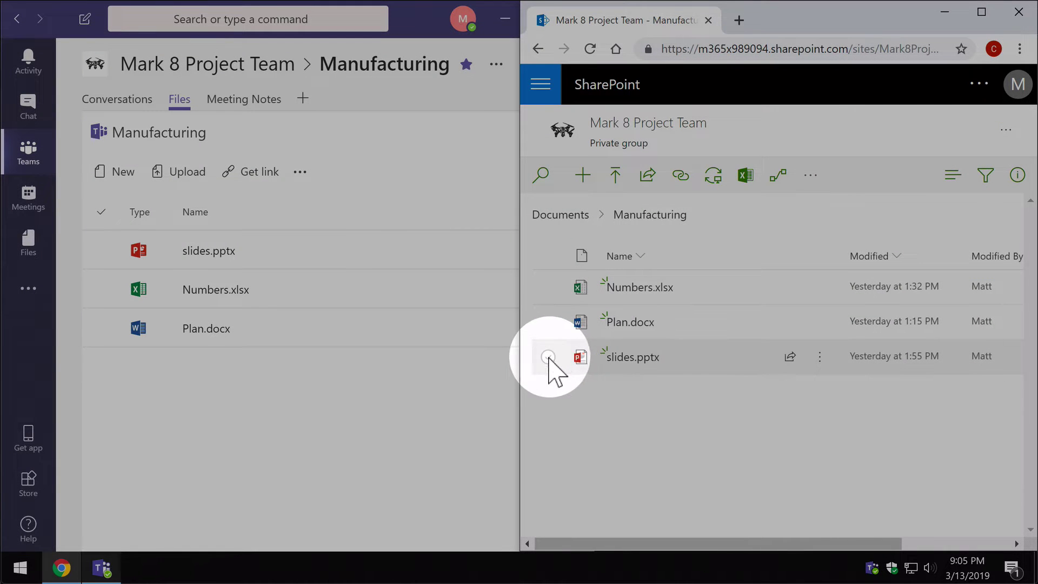
{"action": "left_click", "coordinate": [549, 356]}
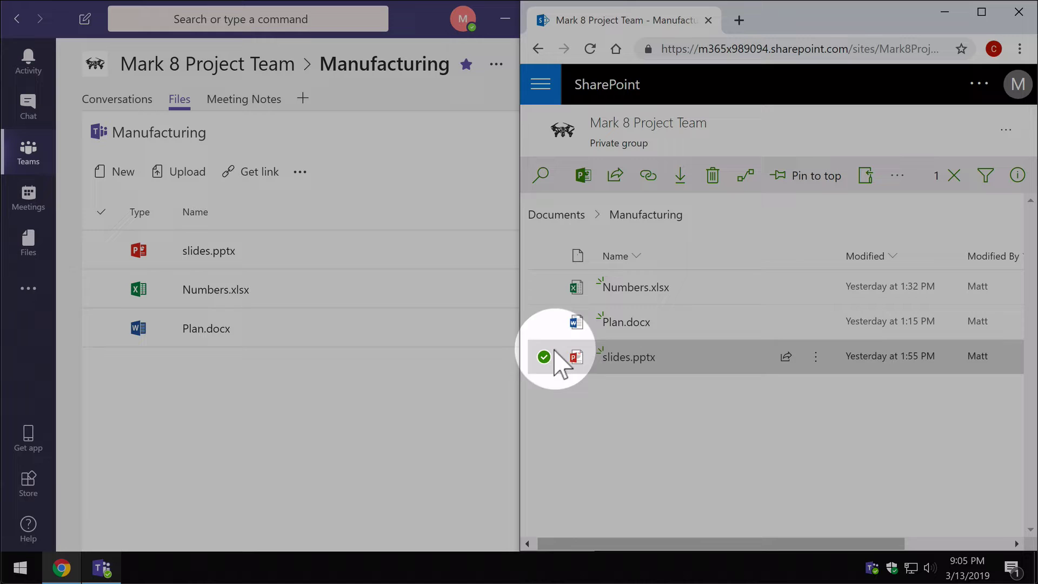
{"action": "left_click", "coordinate": [712, 176]}
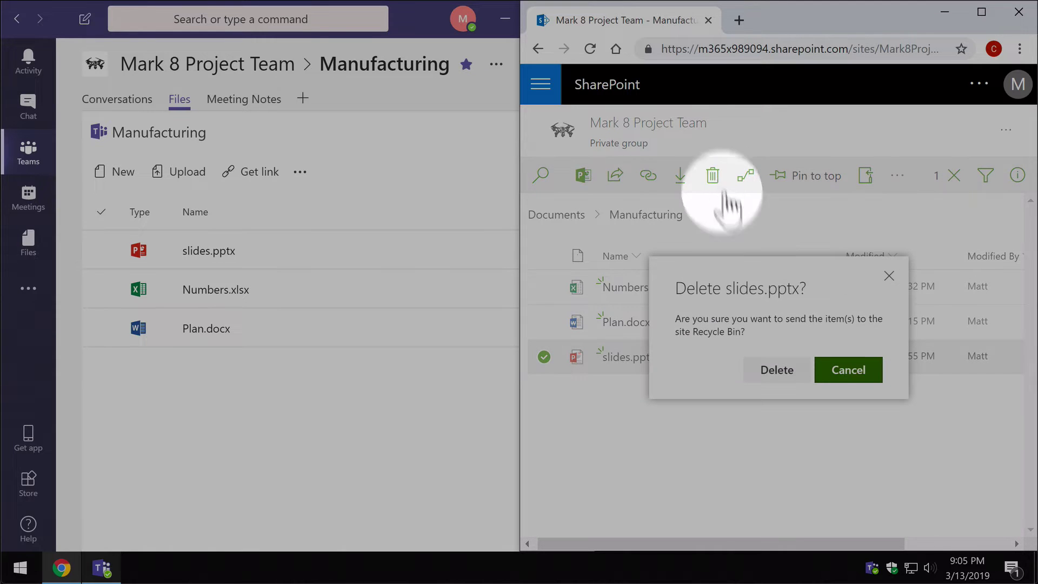
{"action": "left_click", "coordinate": [805, 372]}
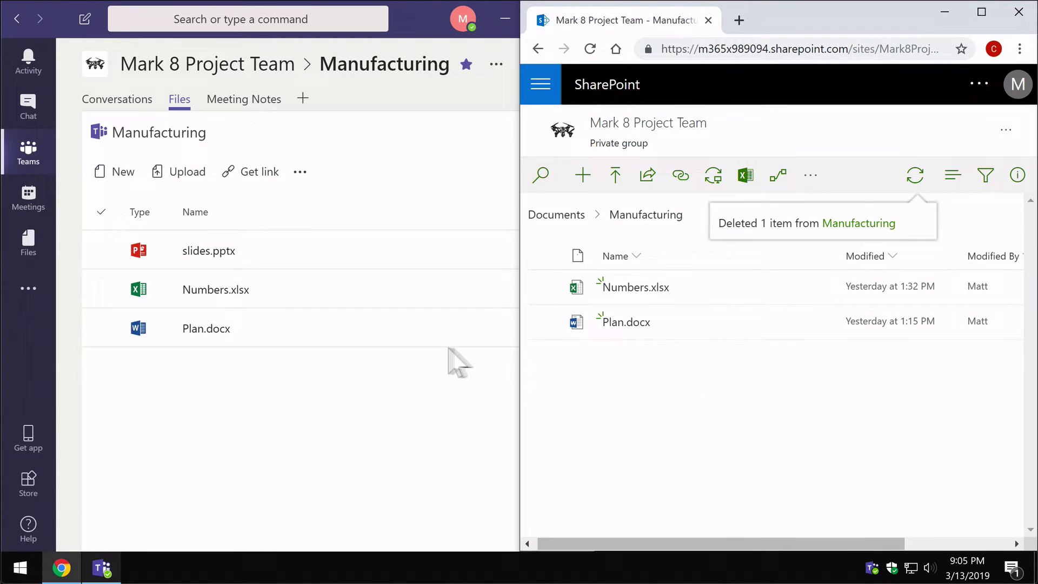
Step: Check the Manufacturing channel's files in Teams, and go up to the Documents library root in SharePoint
{"action": "left_click", "coordinate": [416, 152]}
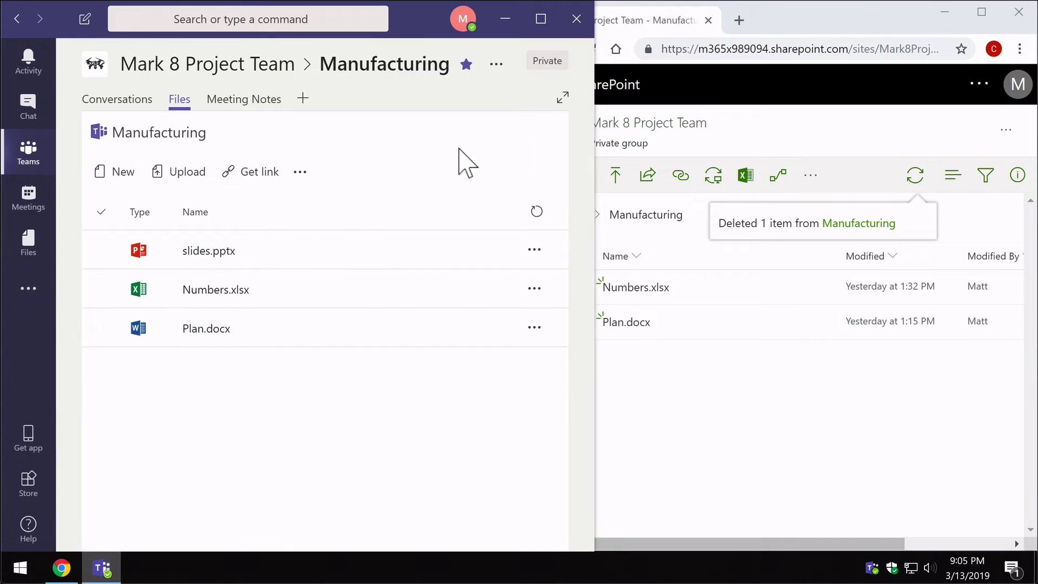
{"action": "left_click", "coordinate": [729, 401]}
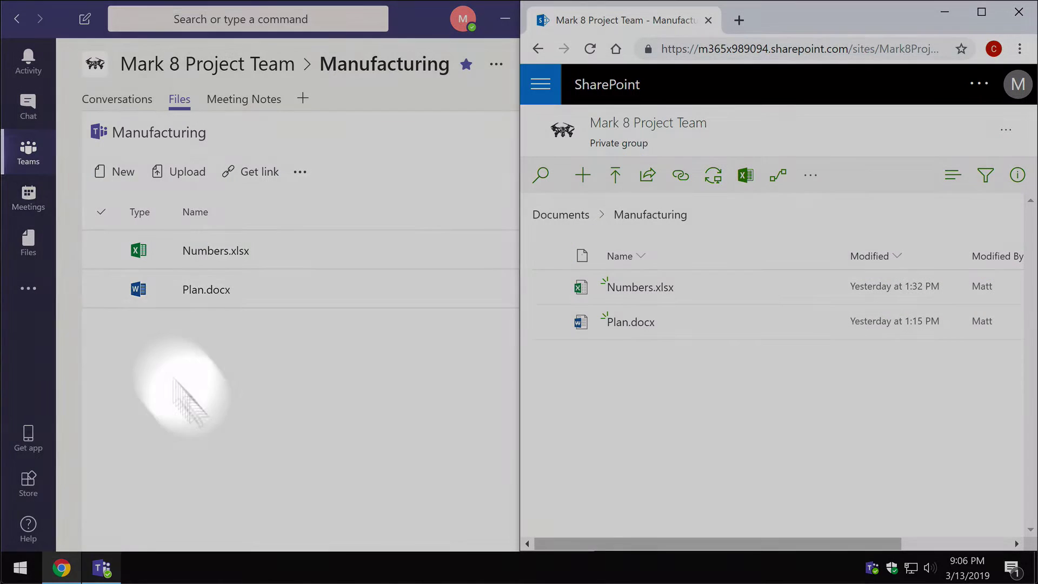
{"action": "left_click", "coordinate": [28, 151]}
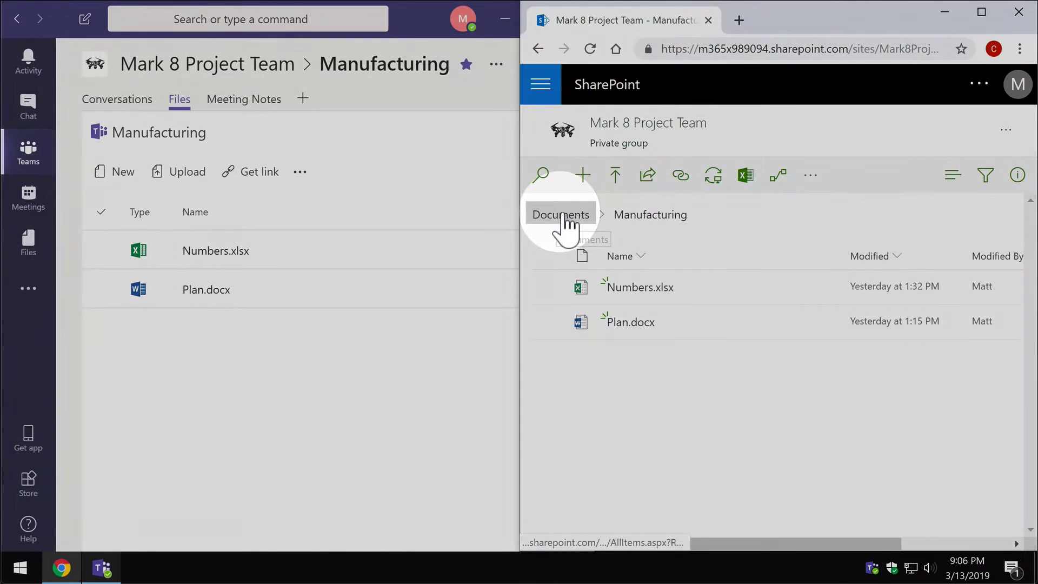
{"action": "left_click", "coordinate": [561, 215]}
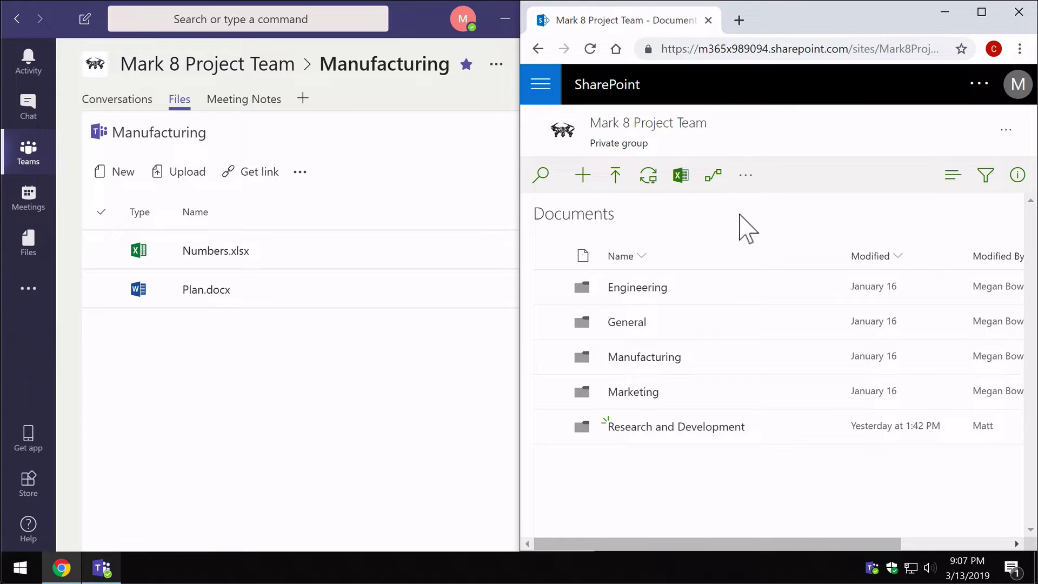
Step: Switch to Teams, widen its window, and add a channel named "Matts Channel" to the Mark 8 Project Team
{"action": "left_click", "coordinate": [273, 412]}
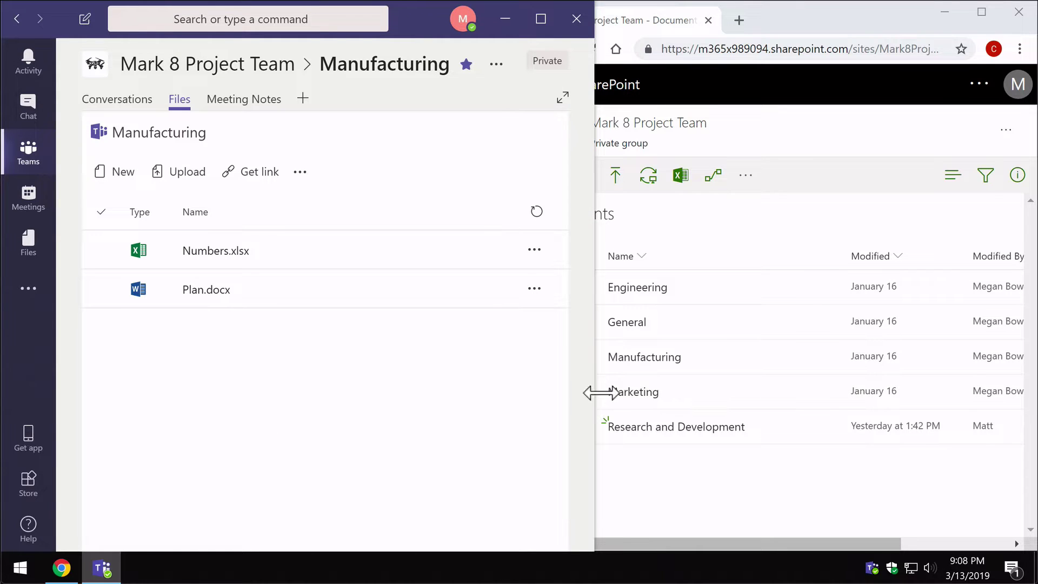
{"action": "left_click_drag", "start_coordinate": [600, 393], "coordinate": [826, 392]}
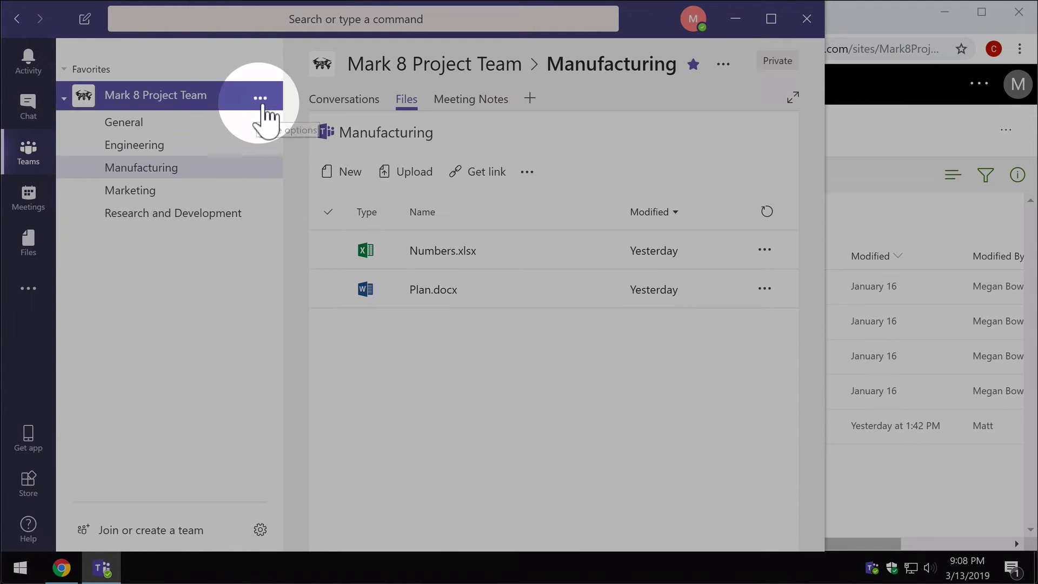
{"action": "left_click", "coordinate": [261, 99]}
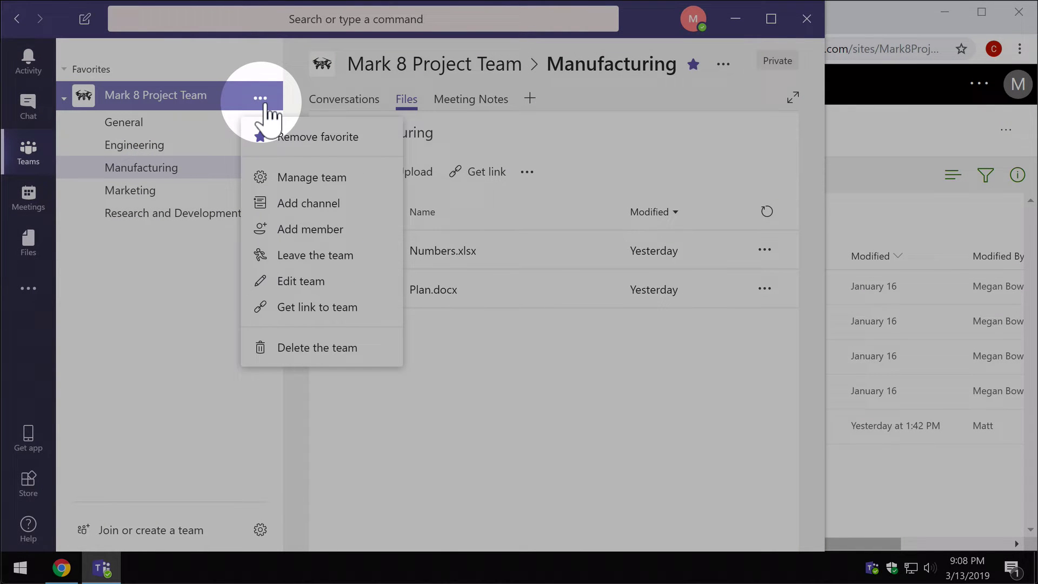
{"action": "left_click", "coordinate": [336, 209]}
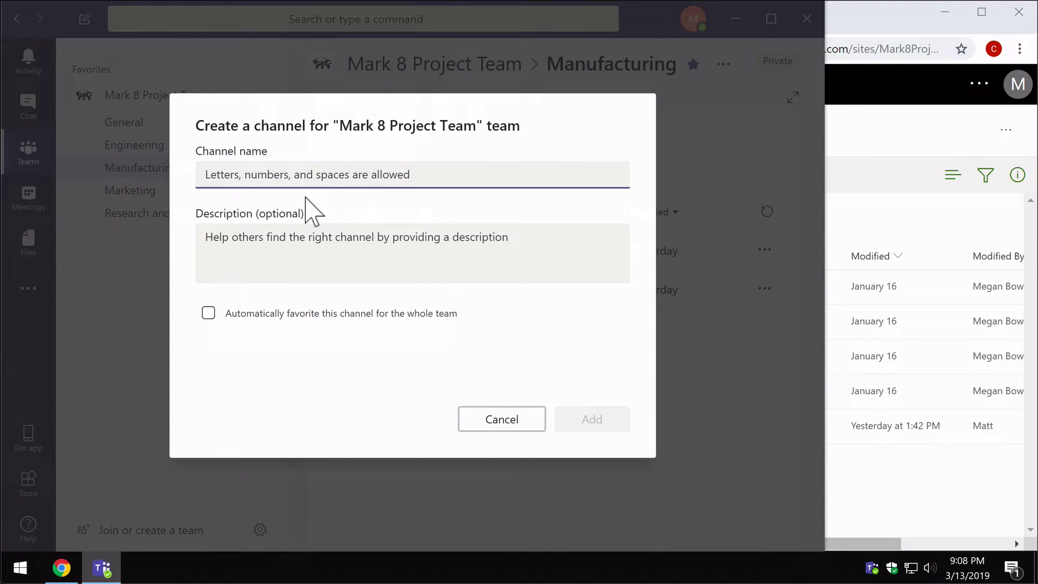
{"action": "type", "text": "Matts Channel"}
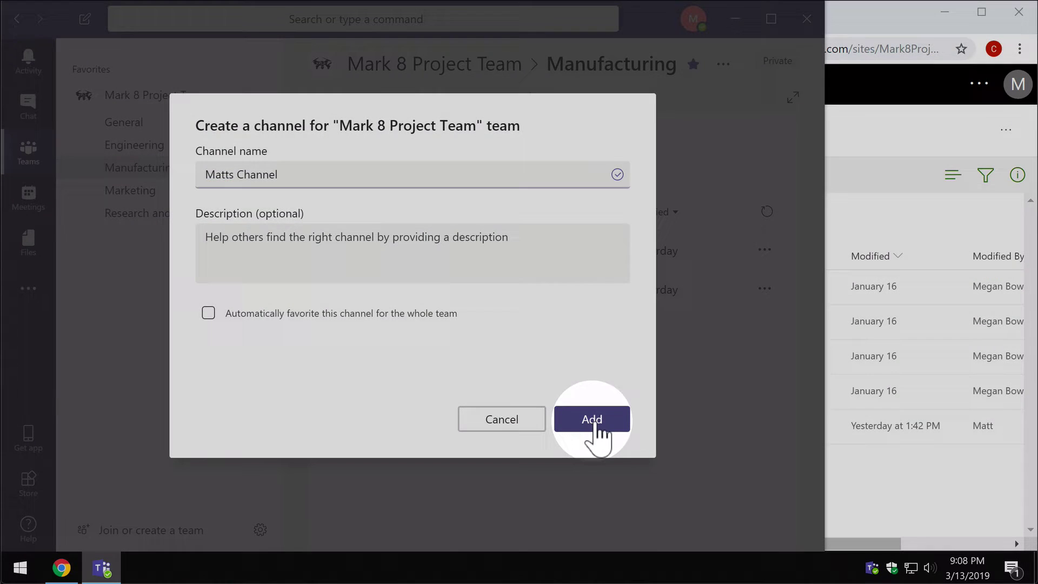
{"action": "left_click", "coordinate": [595, 426]}
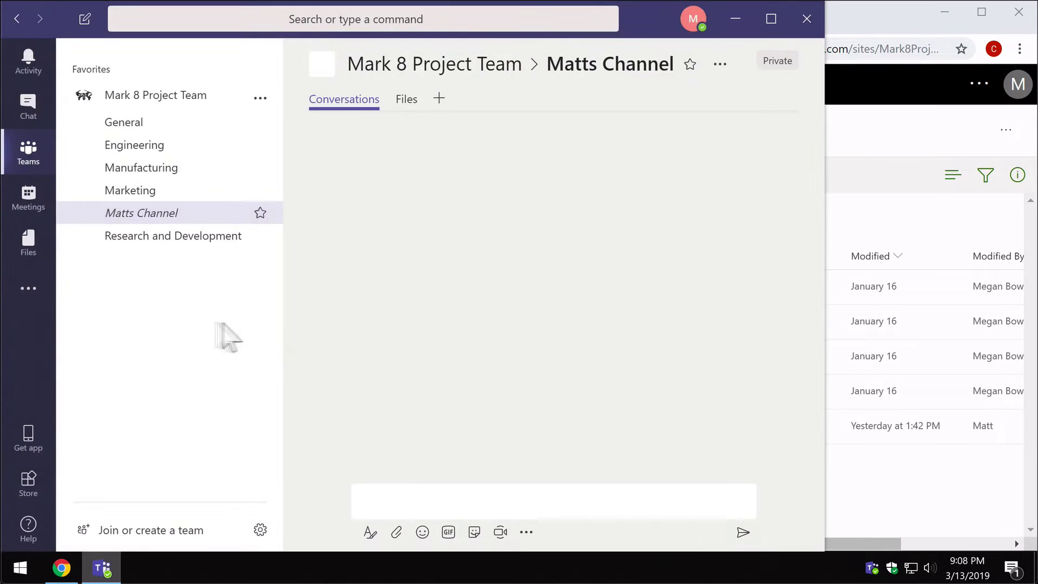
Step: Check the SharePoint Documents library for the new channel's folder, and return to Teams
{"action": "left_click_drag", "start_coordinate": [229, 250], "coordinate": [543, 204]}
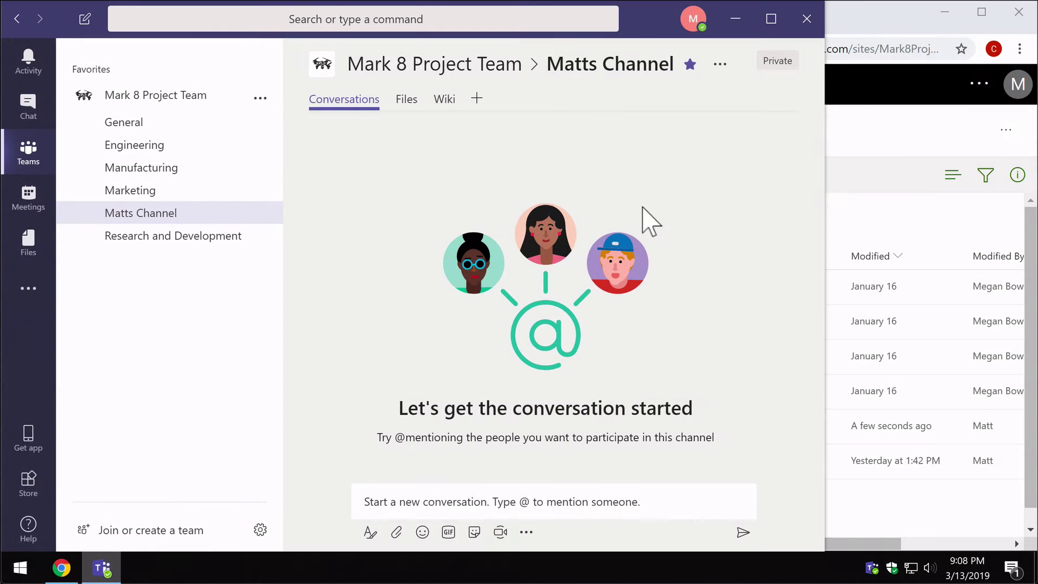
{"action": "left_click", "coordinate": [889, 227]}
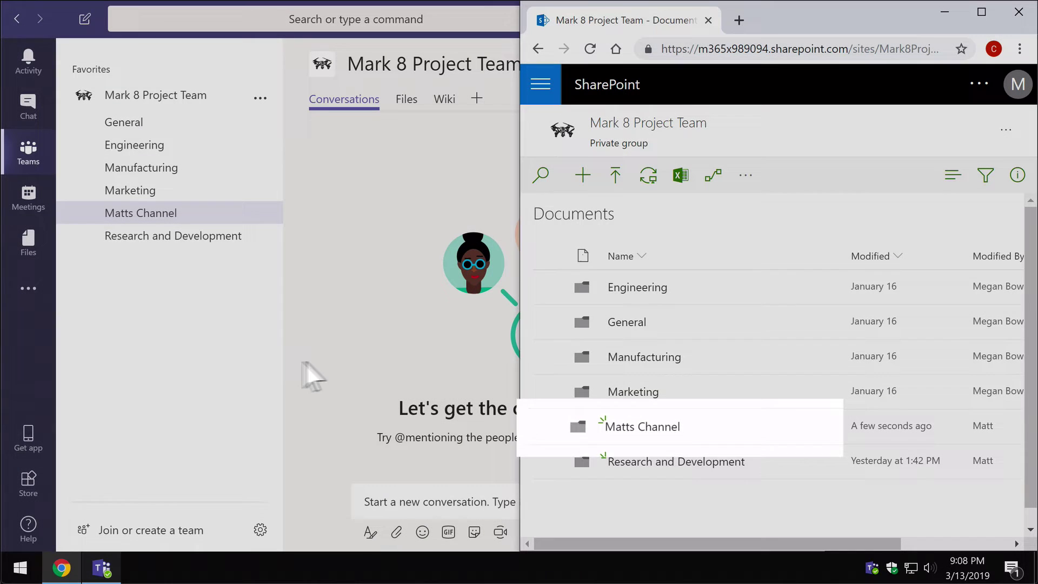
{"action": "left_click", "coordinate": [301, 375]}
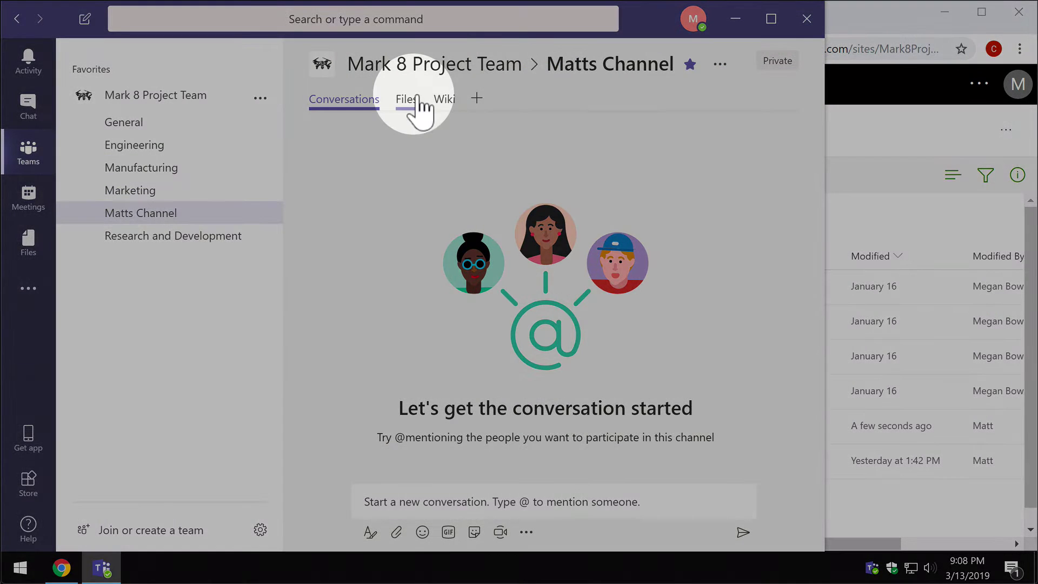
Step: Create a Word document named "Word" in the files of Matts Channel and close it
{"action": "left_click", "coordinate": [409, 99]}
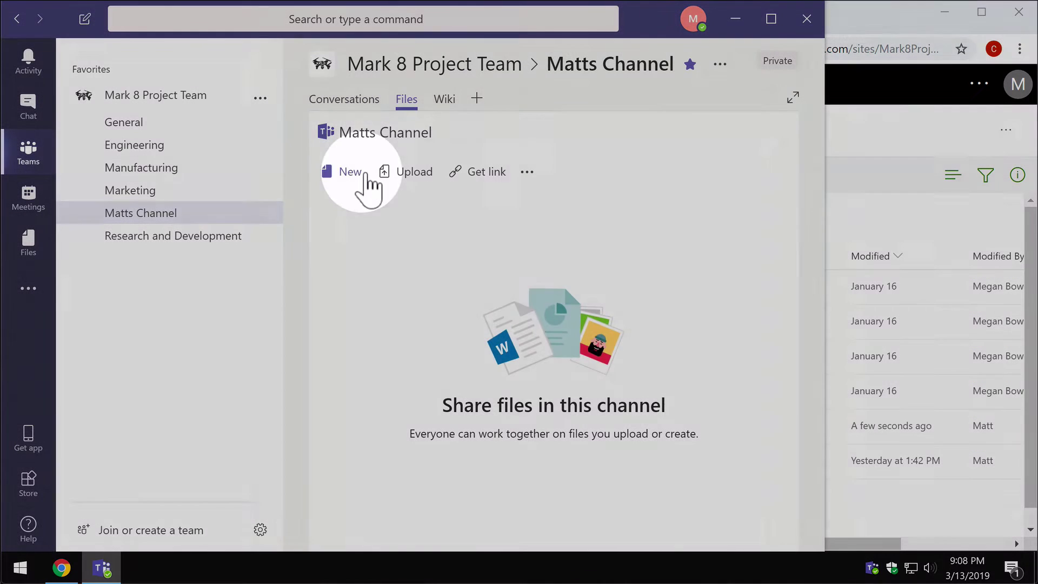
{"action": "left_click", "coordinate": [364, 174]}
{"action": "left_click", "coordinate": [382, 234]}
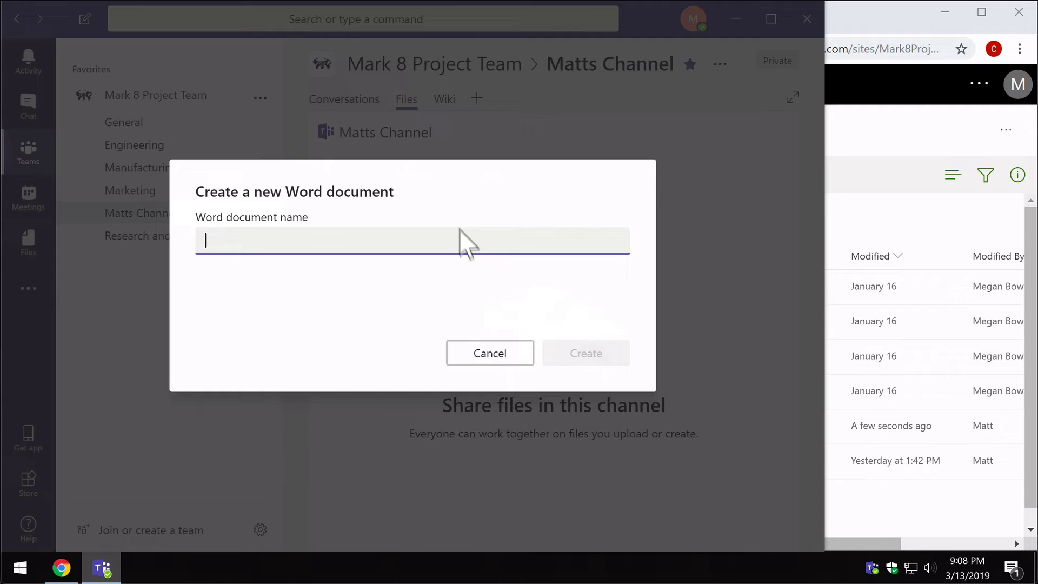
{"action": "type", "text": "Wo"}
{"action": "key", "text": "Return"}
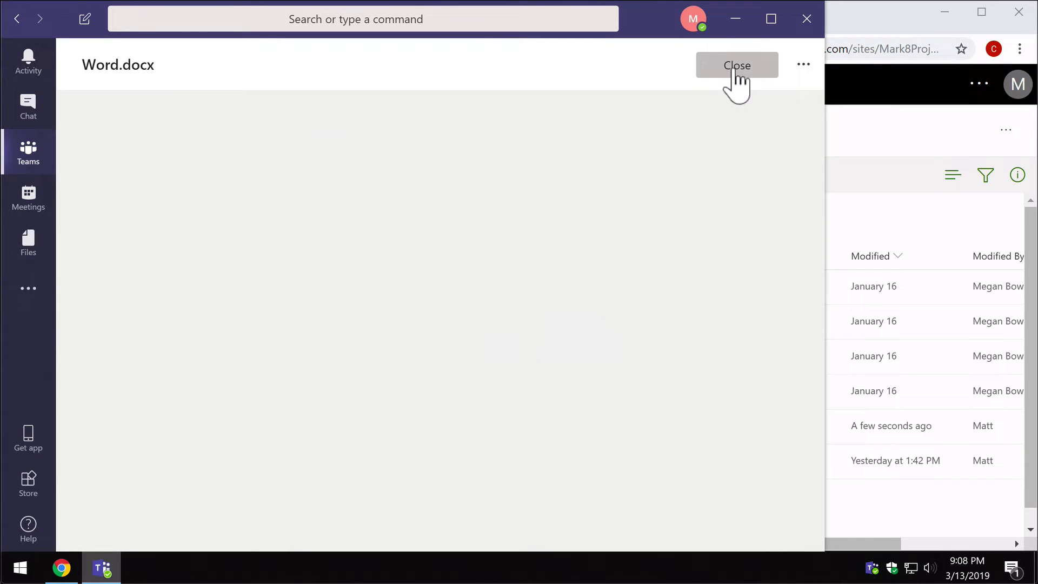
{"action": "left_click", "coordinate": [739, 71]}
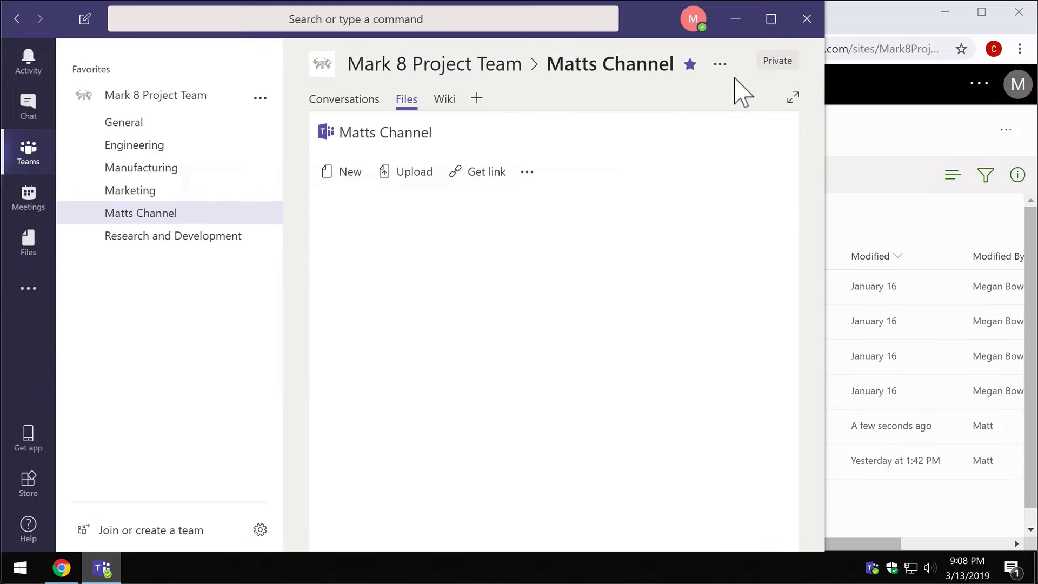
{"action": "left_click", "coordinate": [500, 255]}
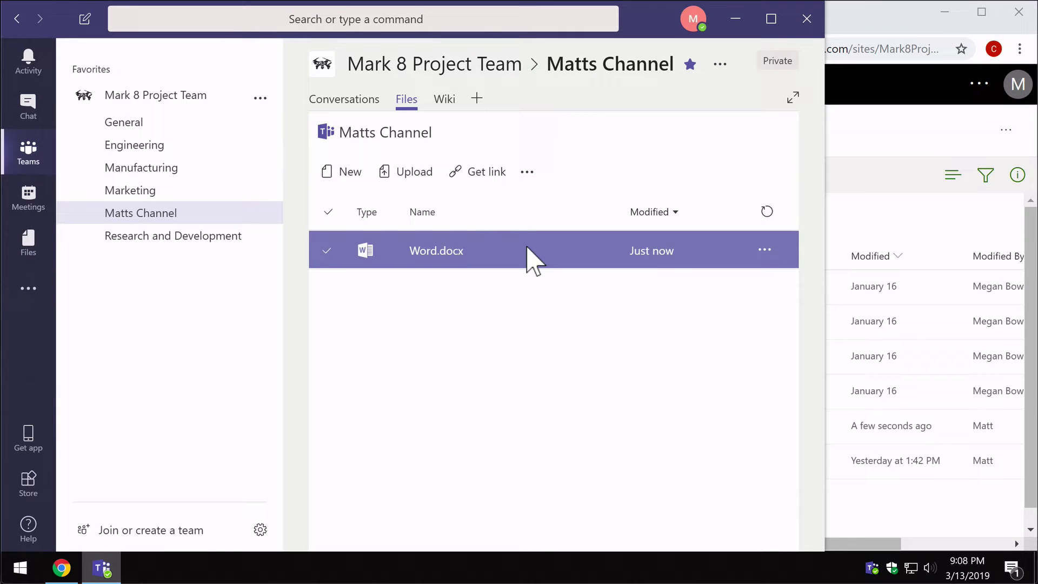
Step: Switch to SharePoint and open the Matts Channel folder in the Documents library
{"action": "left_click", "coordinate": [854, 216]}
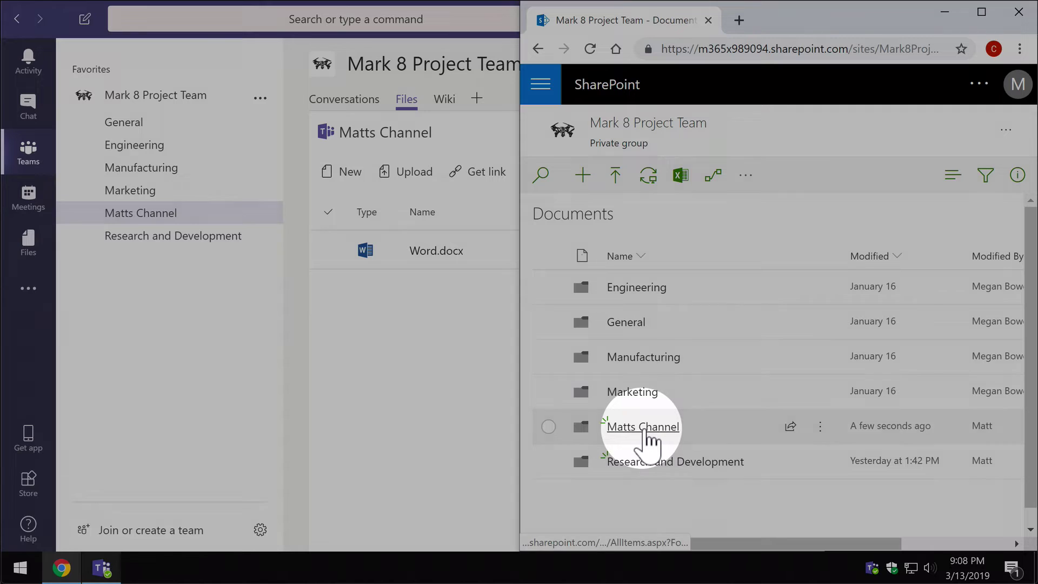
{"action": "left_click", "coordinate": [646, 428]}
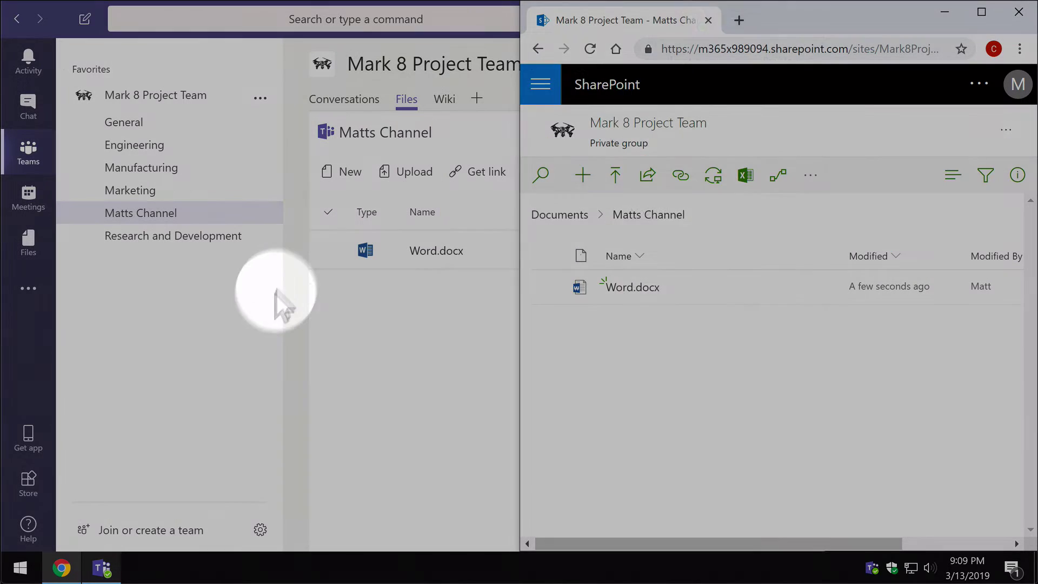
Step: Delete Matts Channel from the team in Teams, opening the link to its accessible files before confirming
{"action": "left_click", "coordinate": [264, 317]}
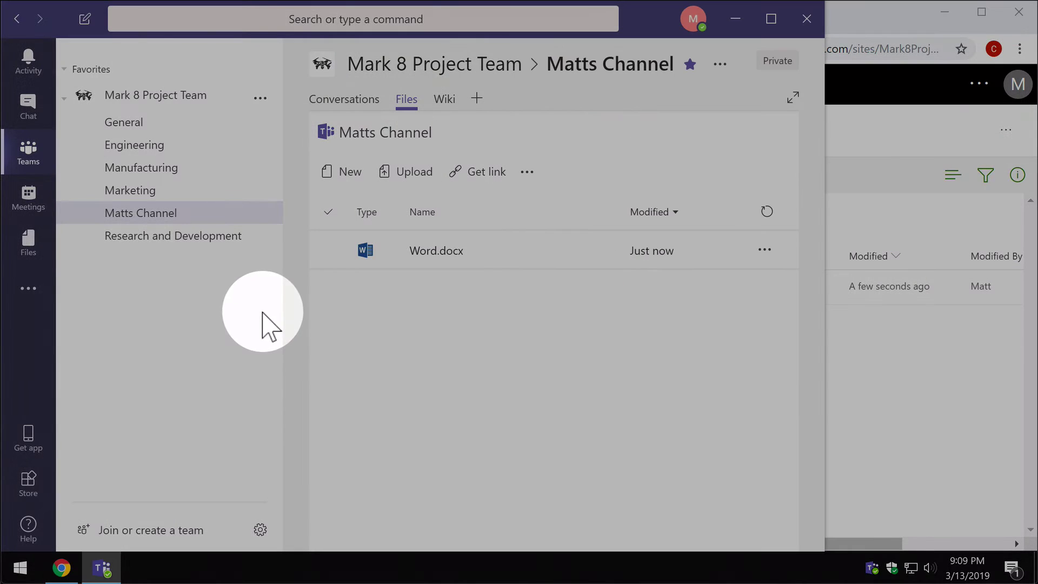
{"action": "left_click", "coordinate": [260, 214]}
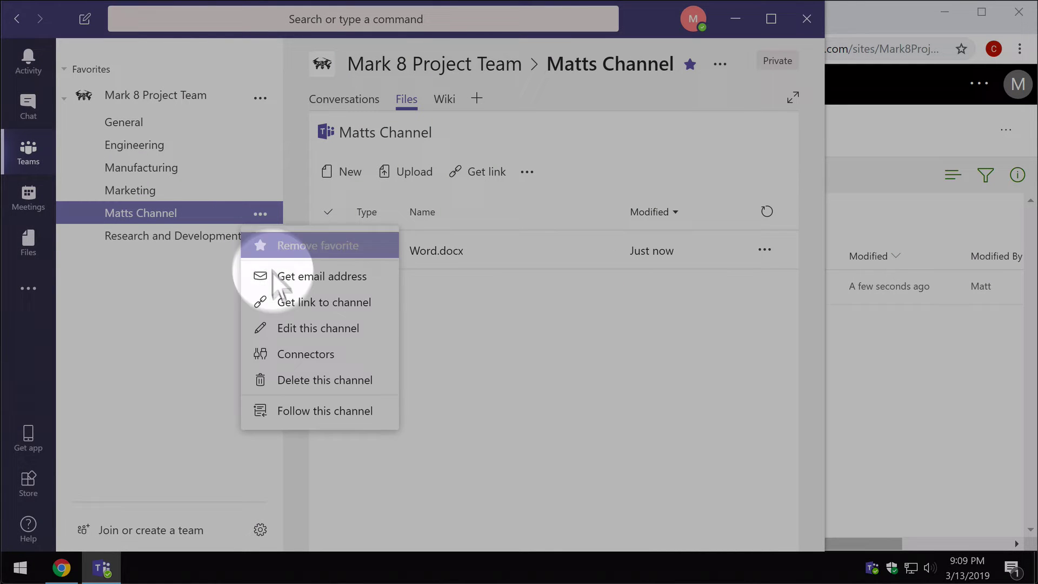
{"action": "left_click", "coordinate": [312, 378]}
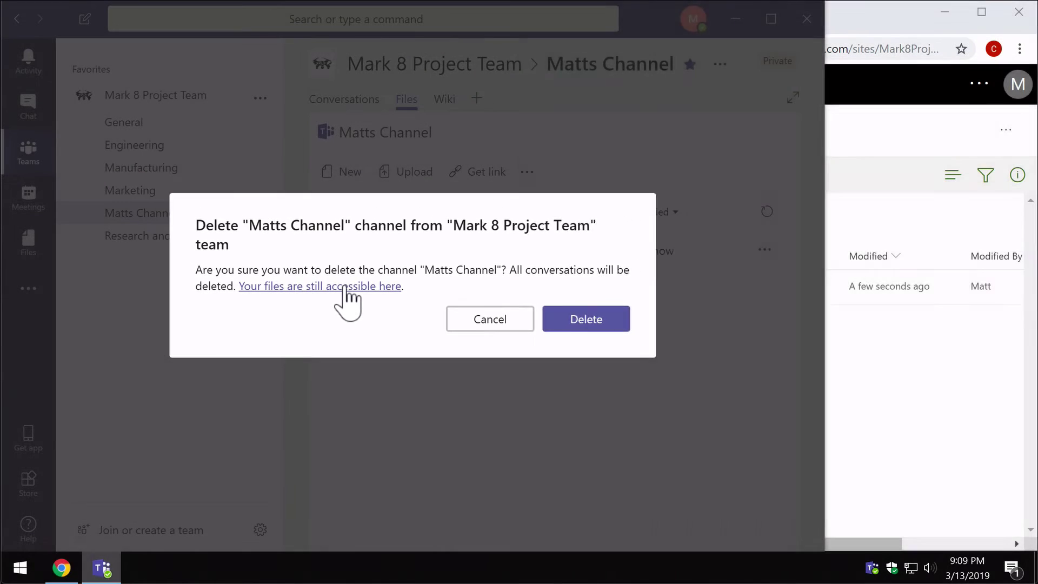
{"action": "left_click", "coordinate": [340, 287]}
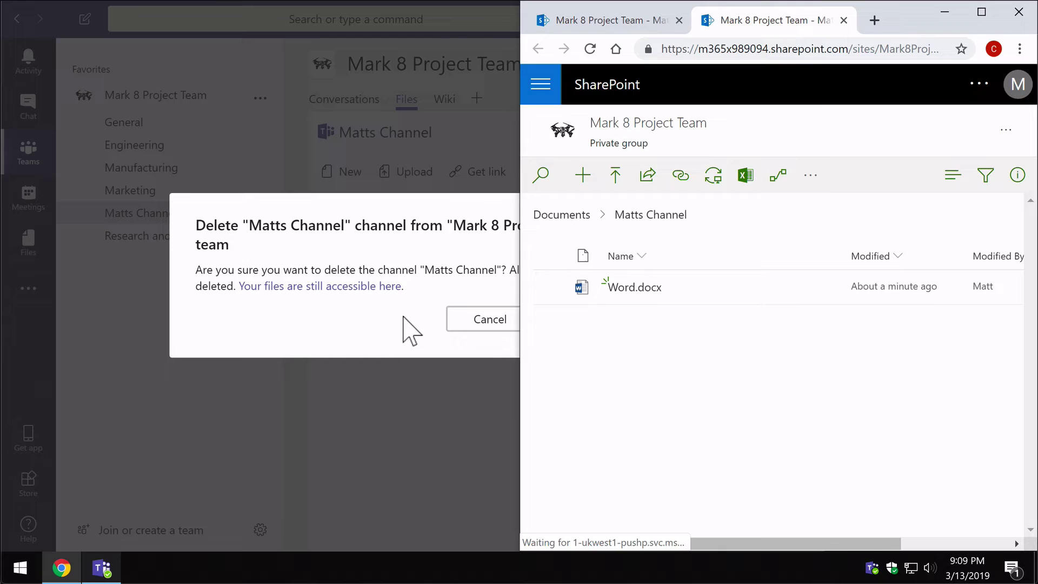
{"action": "left_click", "coordinate": [412, 330]}
{"action": "left_click", "coordinate": [603, 338]}
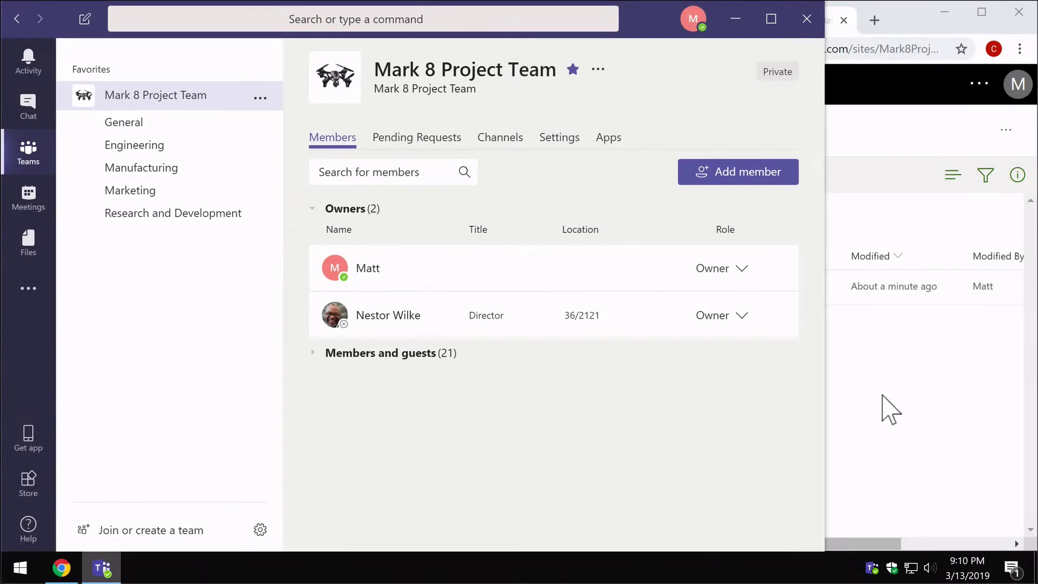
Step: Switch to SharePoint and delete the Matts Channel folder from the Documents library, confirming the deletion
{"action": "left_click", "coordinate": [890, 410]}
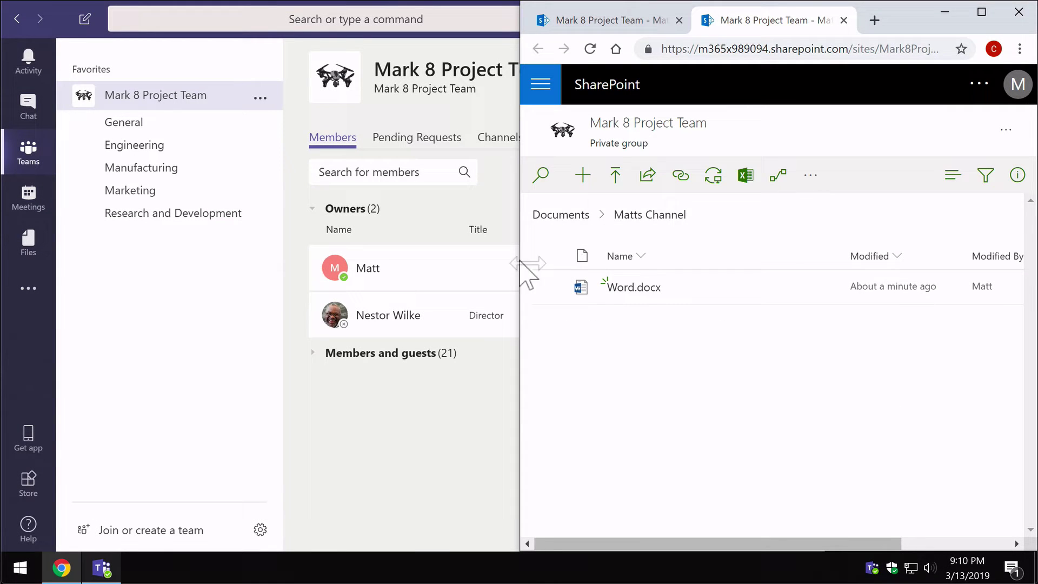
{"action": "left_click_drag", "start_coordinate": [521, 265], "coordinate": [402, 266]}
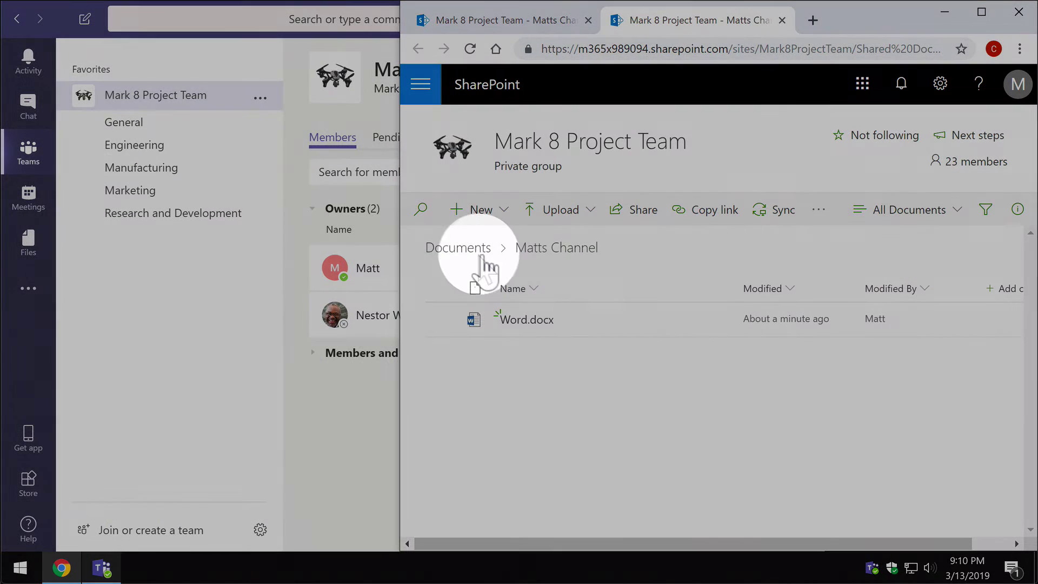
{"action": "left_click", "coordinate": [481, 254]}
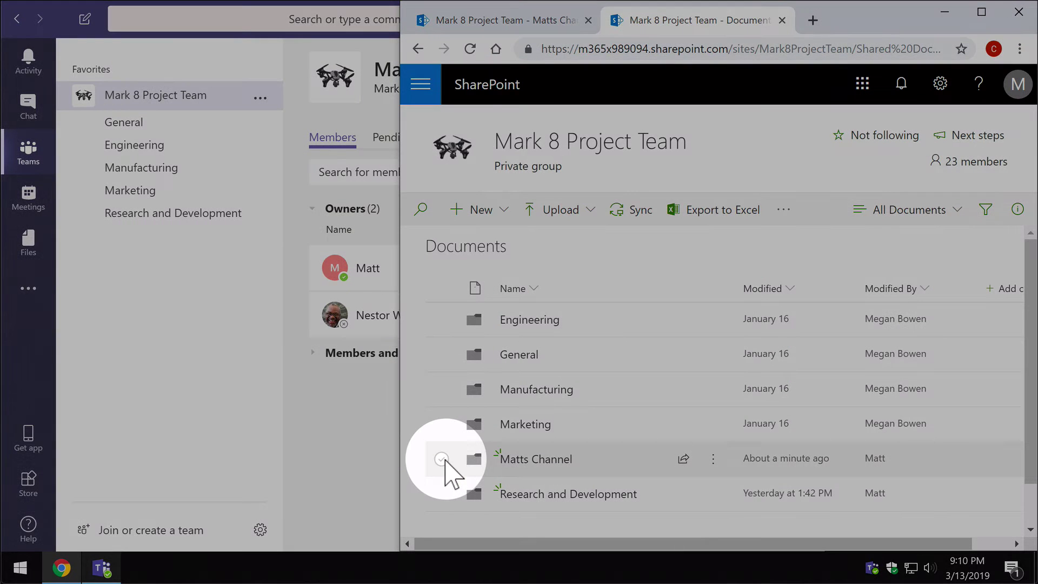
{"action": "left_click", "coordinate": [442, 459]}
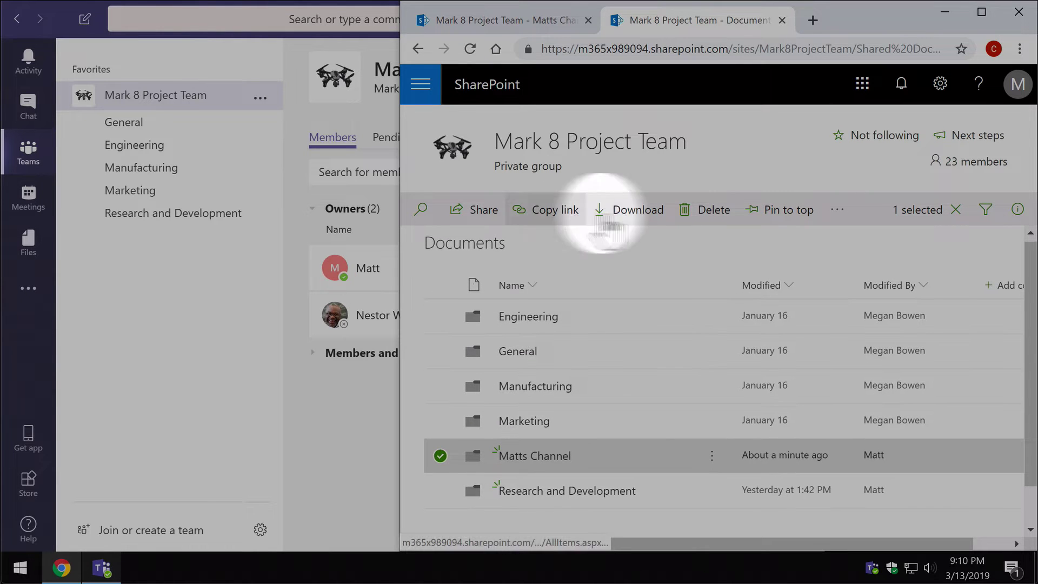
{"action": "left_click", "coordinate": [728, 216]}
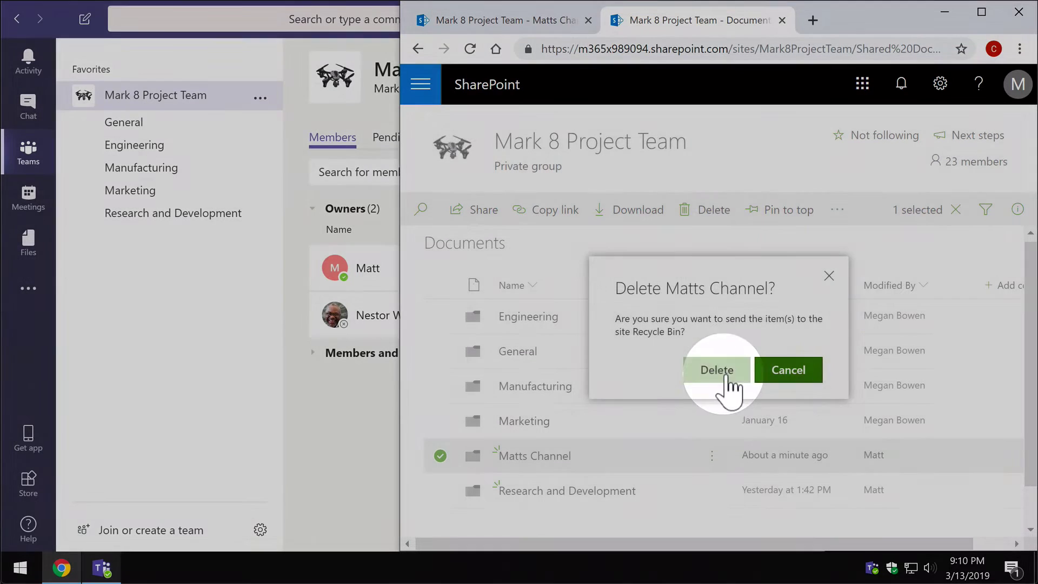
{"action": "left_click", "coordinate": [719, 372]}
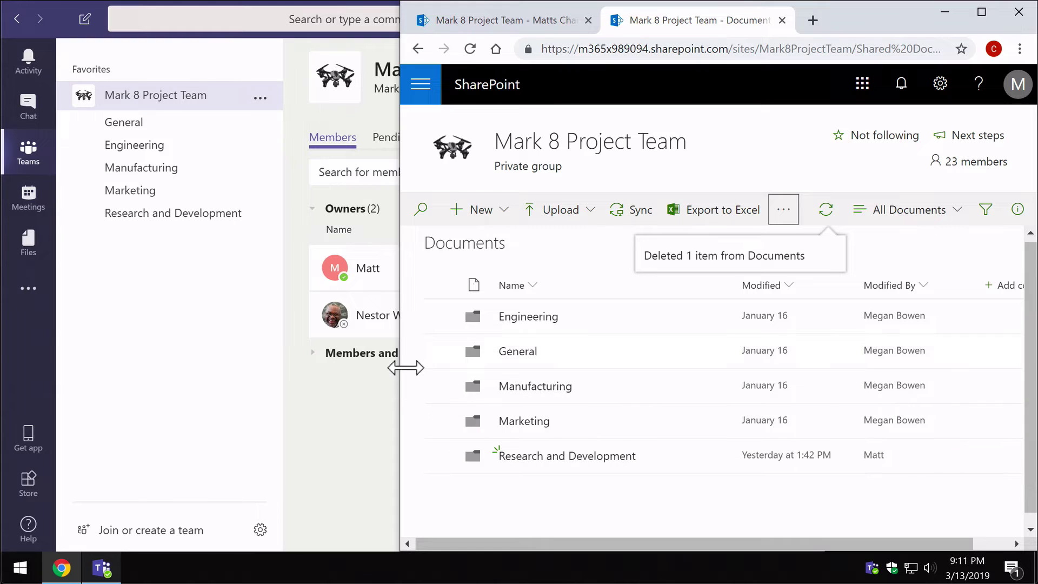
Step: Open the SharePoint site's recycle bin and select the deleted Matts Channel folder in its list
{"action": "left_click_drag", "start_coordinate": [406, 368], "coordinate": [180, 371]}
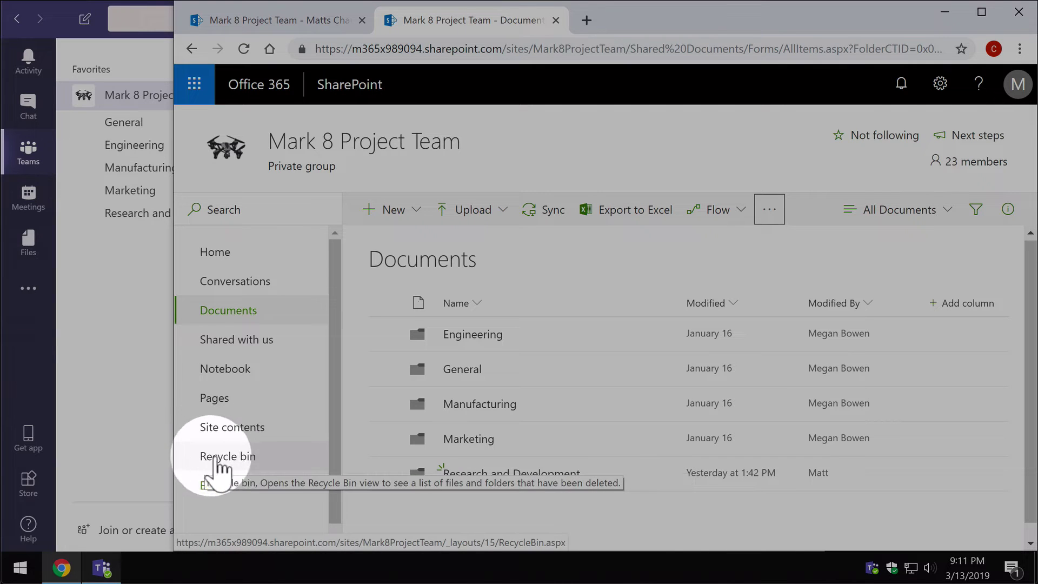
{"action": "left_click", "coordinate": [259, 458]}
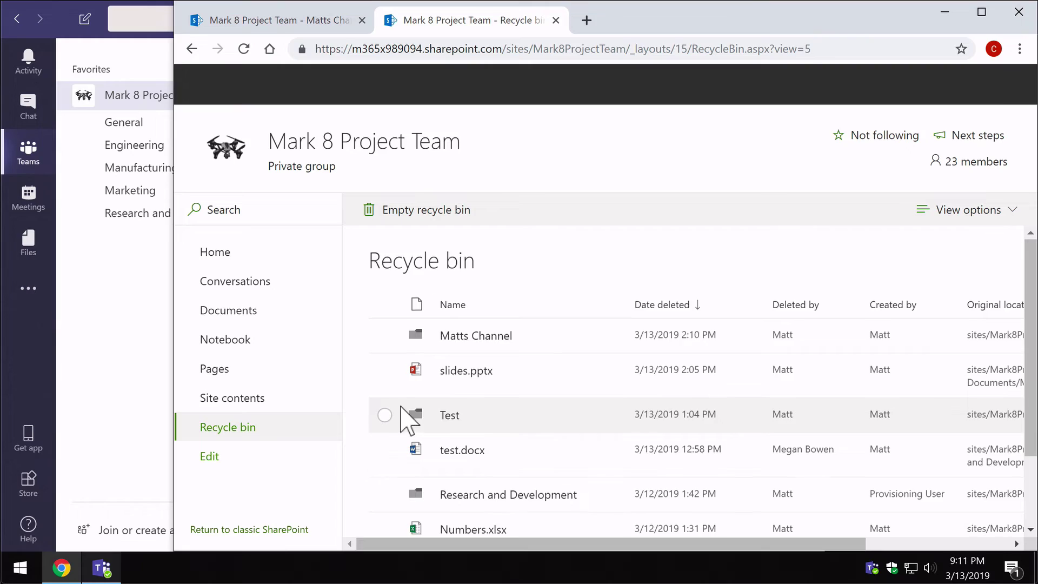
{"action": "scroll", "coordinate": [622, 232], "scroll_direction": "down", "scroll_amount": 2}
{"action": "scroll", "coordinate": [588, 297], "scroll_direction": "up", "scroll_amount": 2}
{"action": "left_click", "coordinate": [546, 345]}
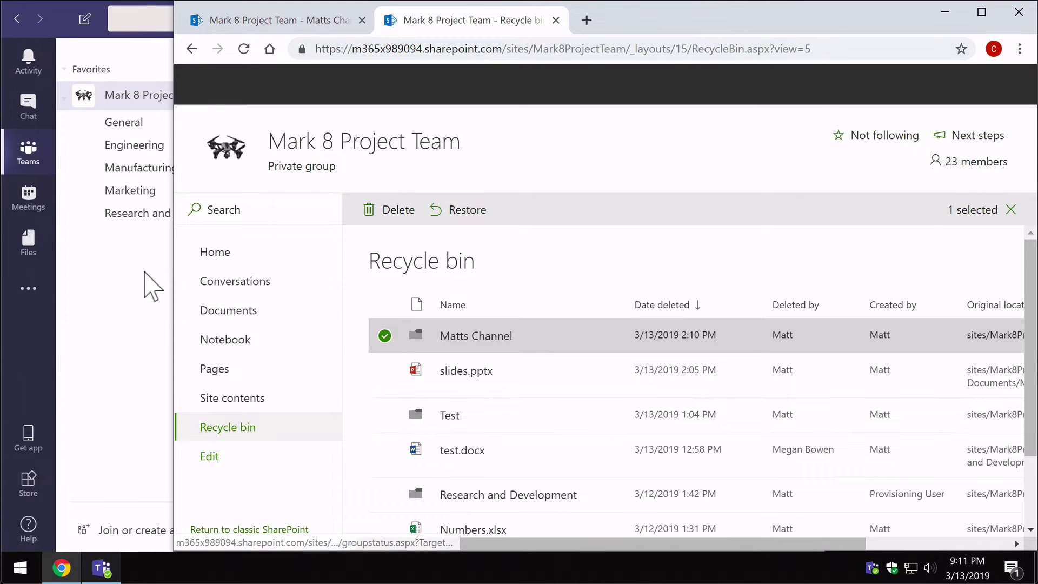
Step: Switch to Teams and delete Plan.docx from the files of the Manufacturing channel, confirming the deletion
{"action": "left_click", "coordinate": [142, 285]}
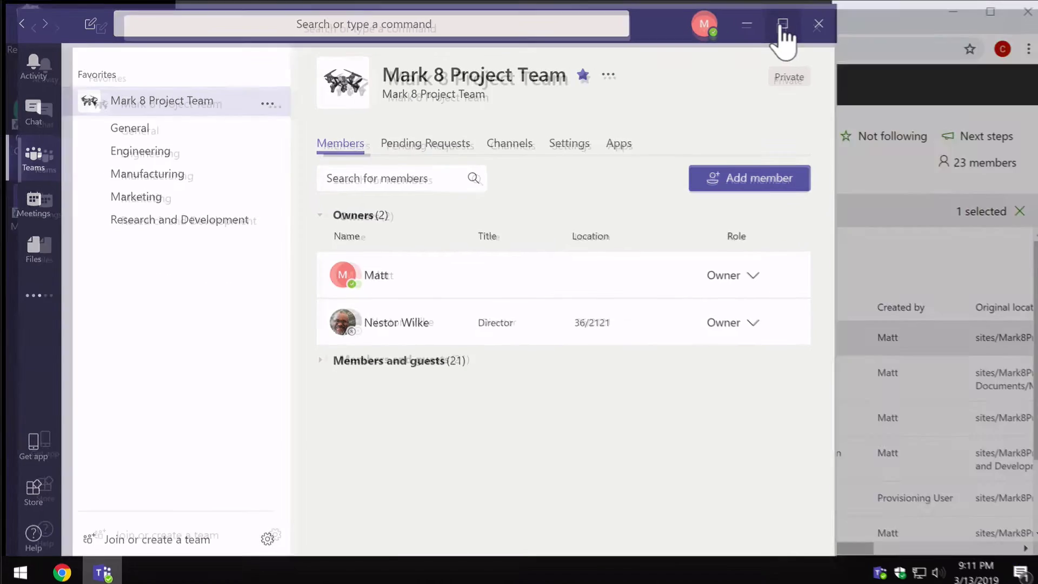
{"action": "left_click", "coordinate": [772, 19]}
{"action": "left_click", "coordinate": [136, 145]}
{"action": "left_click", "coordinate": [219, 198]}
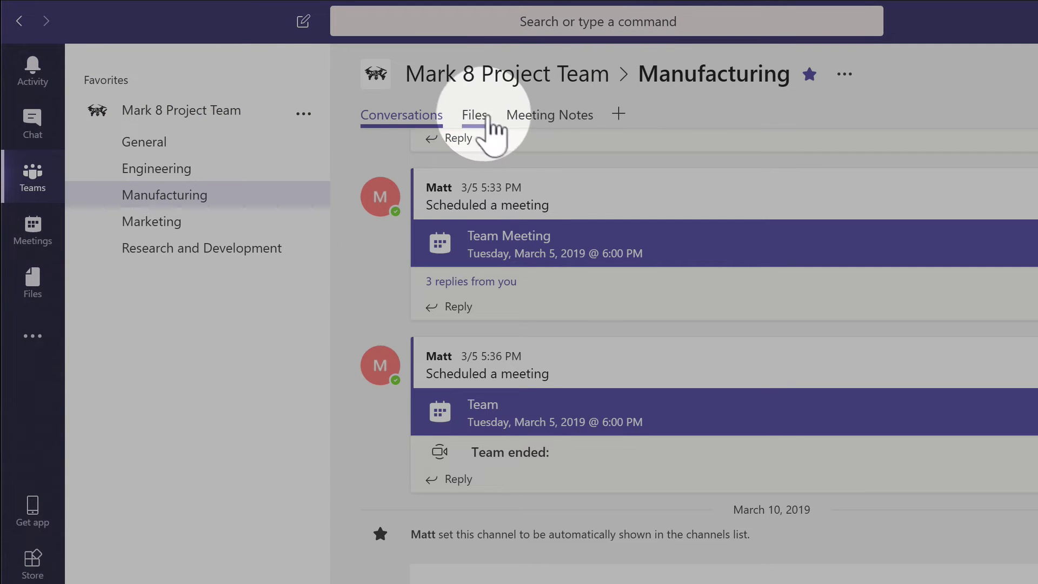
{"action": "left_click", "coordinate": [476, 116]}
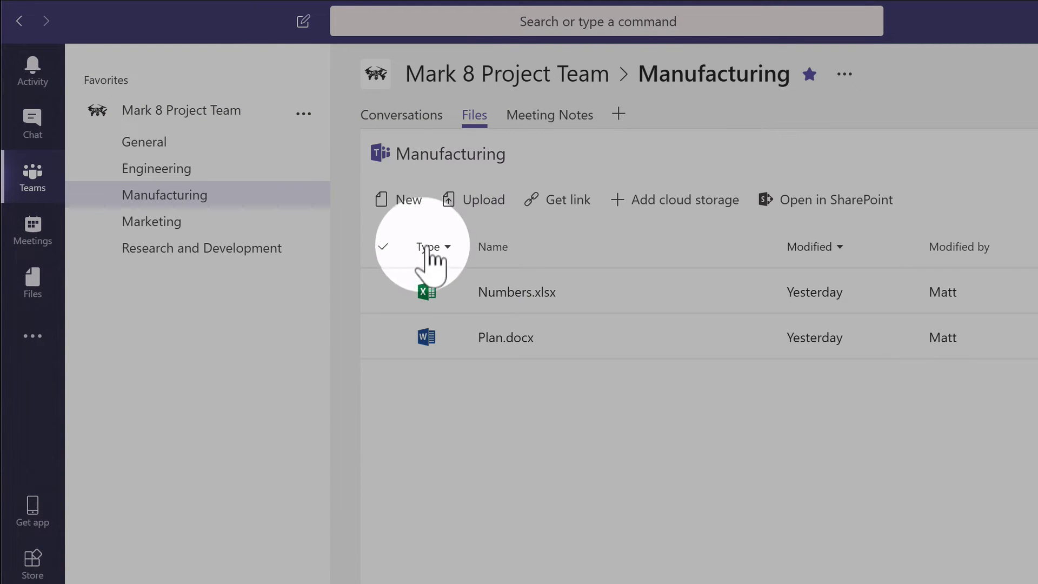
{"action": "left_click", "coordinate": [412, 304]}
{"action": "left_click", "coordinate": [382, 338]}
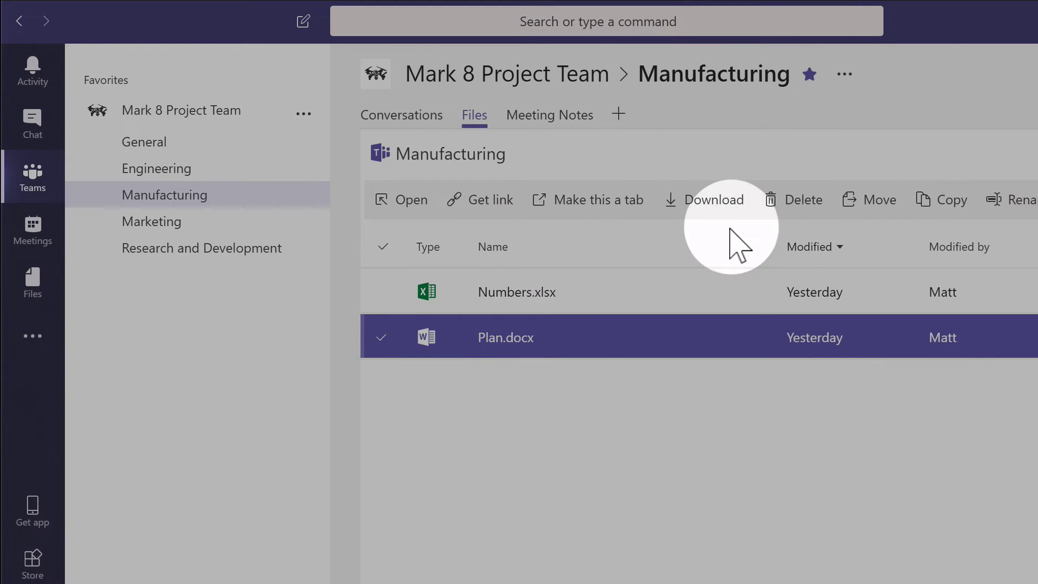
{"action": "left_click", "coordinate": [799, 201]}
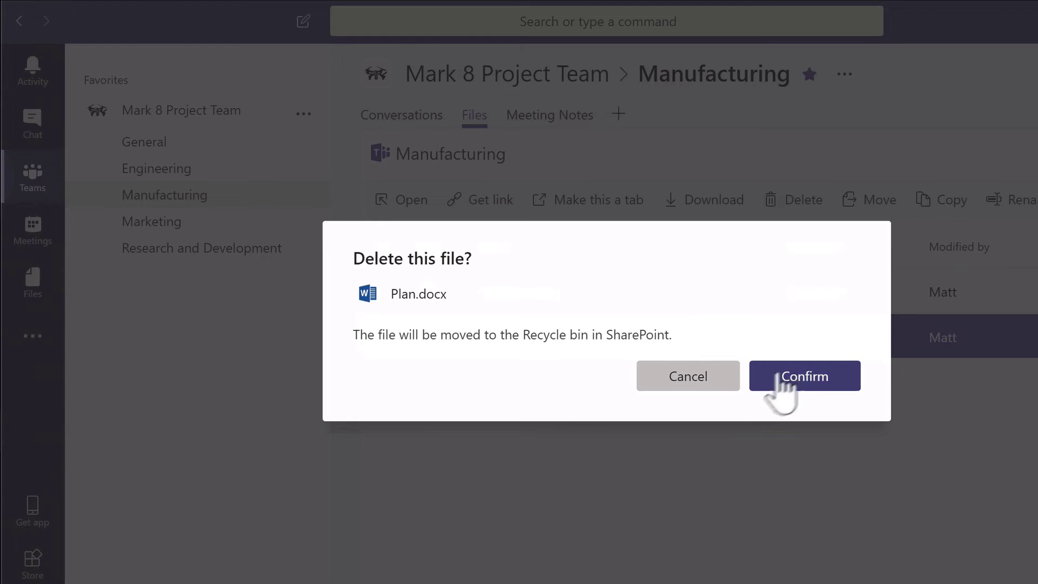
{"action": "left_click", "coordinate": [799, 390]}
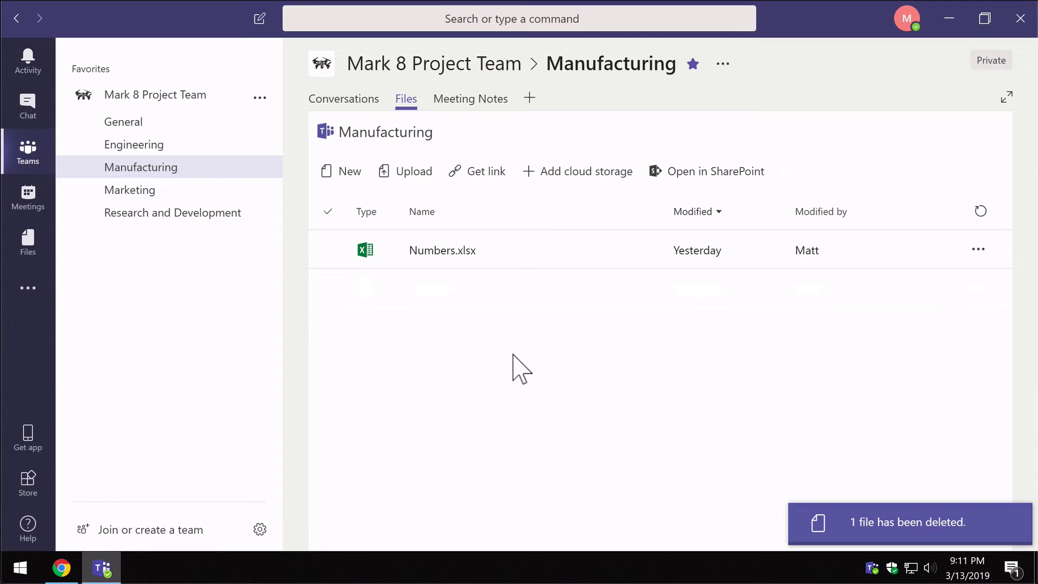
Step: Restore Plan.docx from the site's recycle bin in SharePoint, and refresh the Manufacturing channel's file list in Teams
{"action": "left_click", "coordinate": [61, 568]}
{"action": "left_click", "coordinate": [981, 13]}
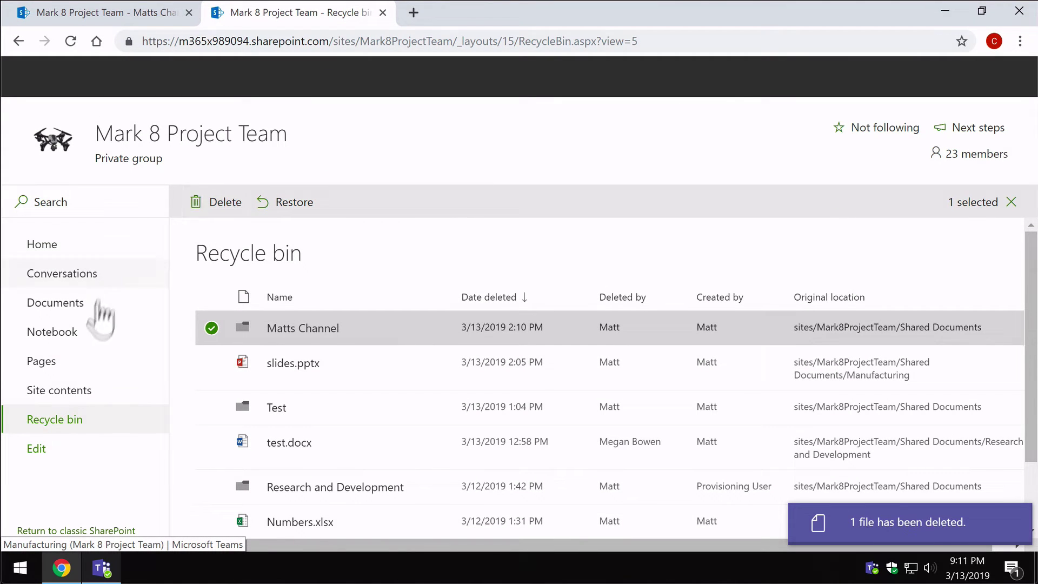
{"action": "left_click", "coordinate": [82, 417]}
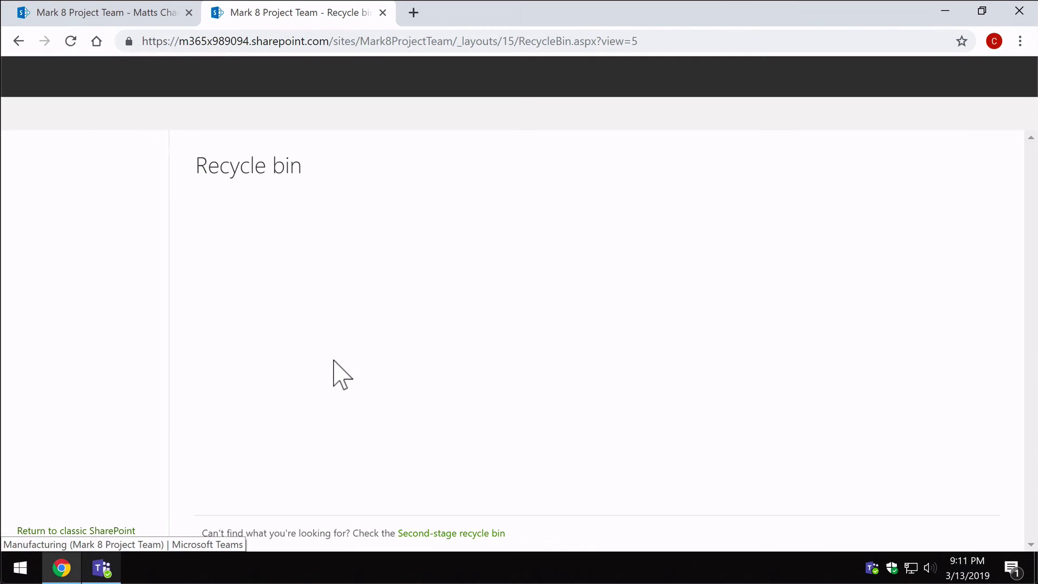
{"action": "scroll", "coordinate": [343, 371], "scroll_direction": "down", "scroll_amount": 2}
{"action": "scroll", "coordinate": [338, 373], "scroll_direction": "up", "scroll_amount": 2}
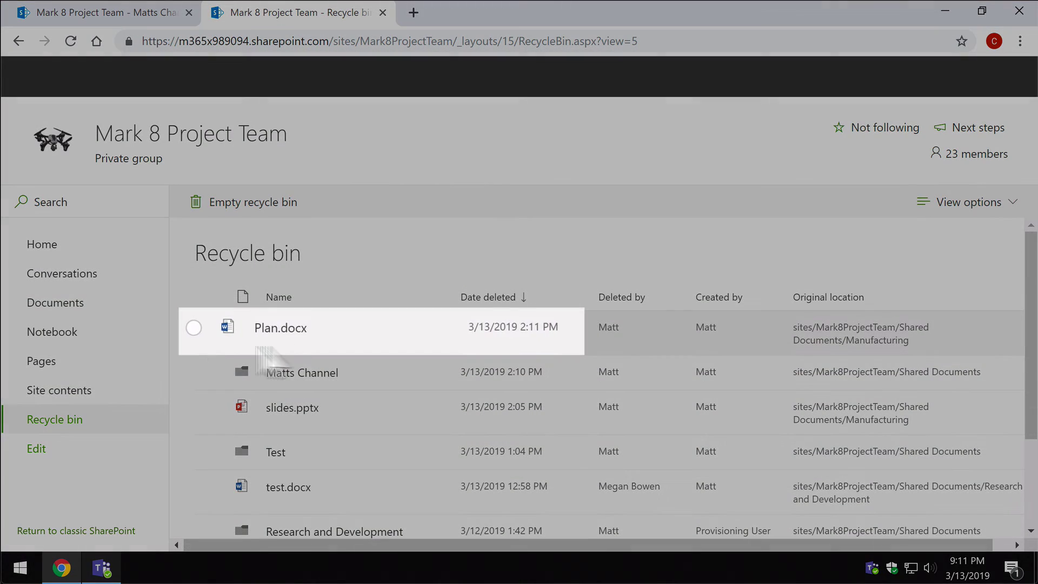
{"action": "left_click", "coordinate": [204, 329]}
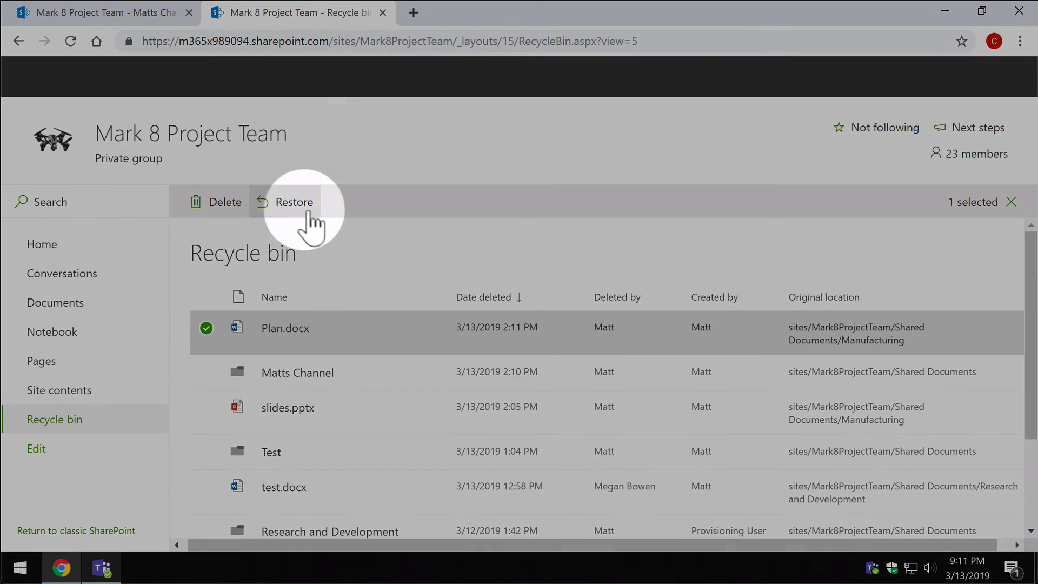
{"action": "left_click", "coordinate": [299, 210]}
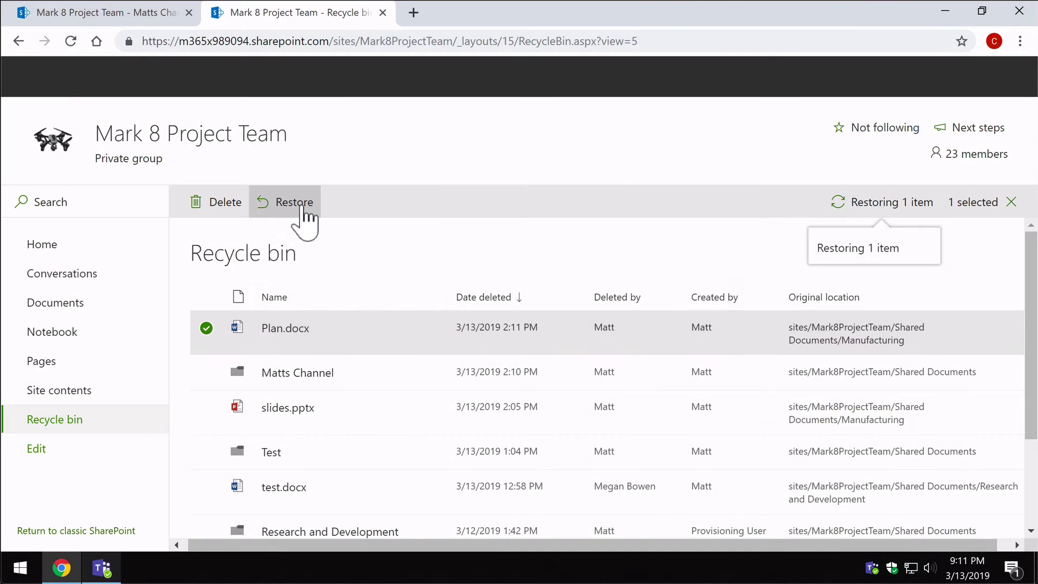
{"action": "left_click", "coordinate": [102, 568]}
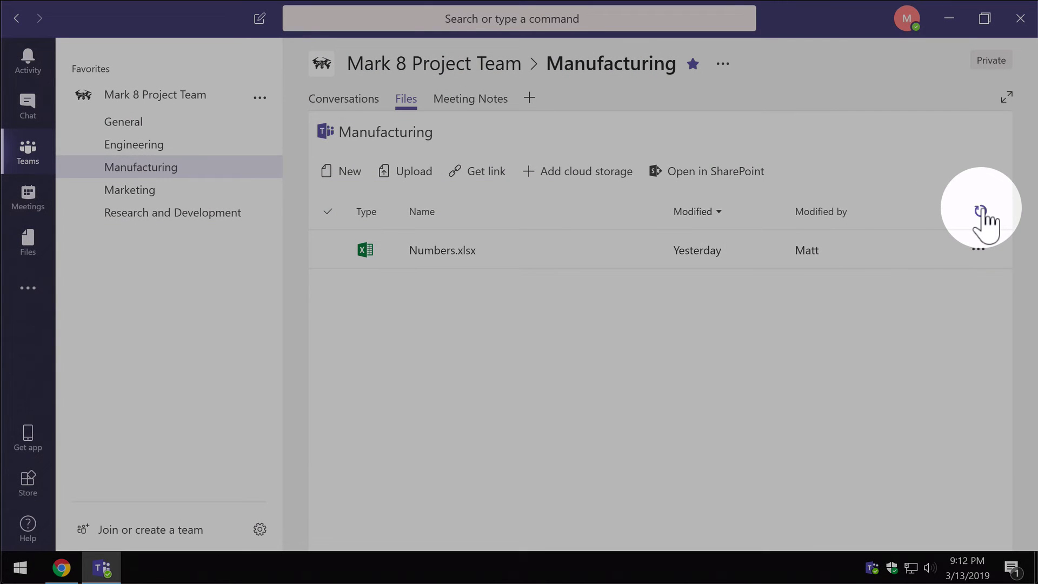
{"action": "left_click", "coordinate": [979, 212]}
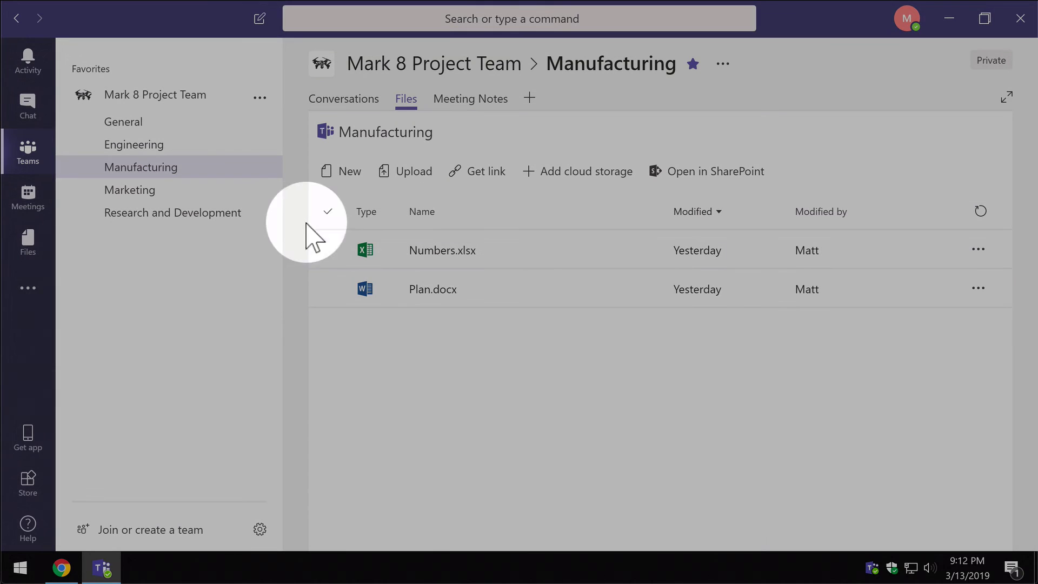
Step: Rename the Manufacturing channel to "Manufacturing 123" and open its files
{"action": "left_click", "coordinate": [219, 174]}
{"action": "left_click", "coordinate": [260, 169]}
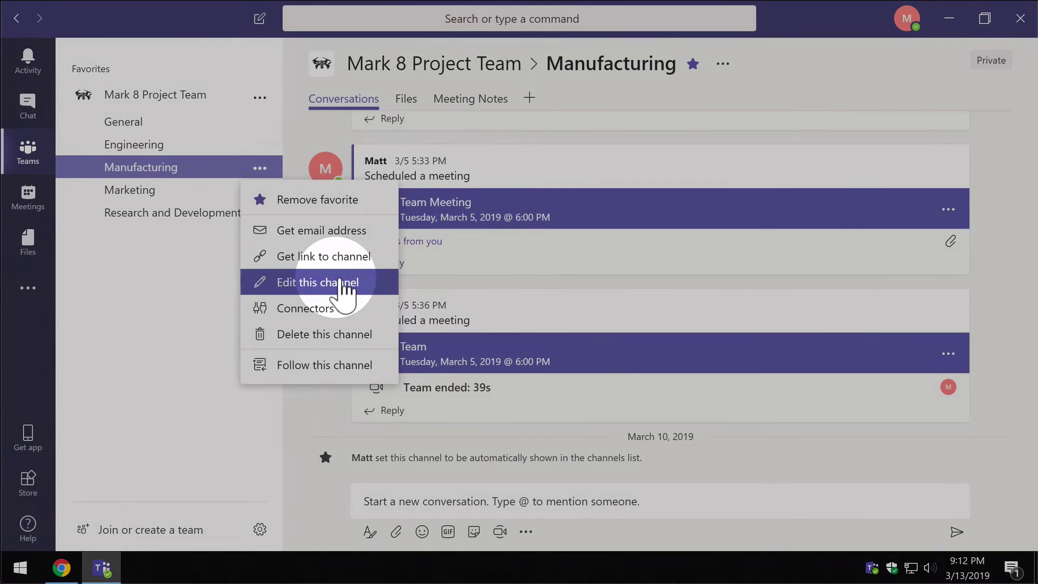
{"action": "left_click", "coordinate": [345, 282]}
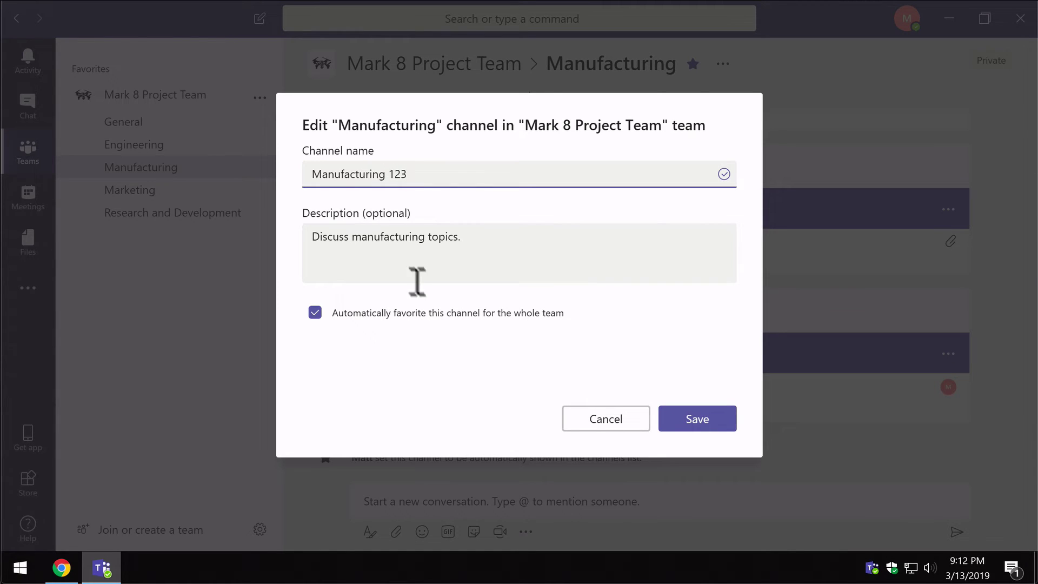
{"action": "left_click", "coordinate": [693, 426]}
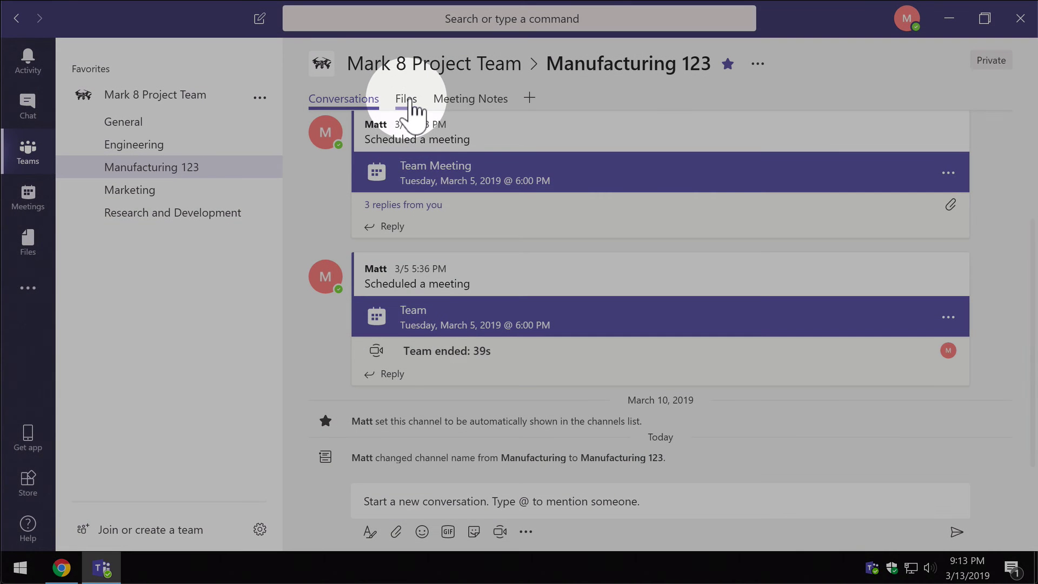
{"action": "left_click", "coordinate": [406, 99]}
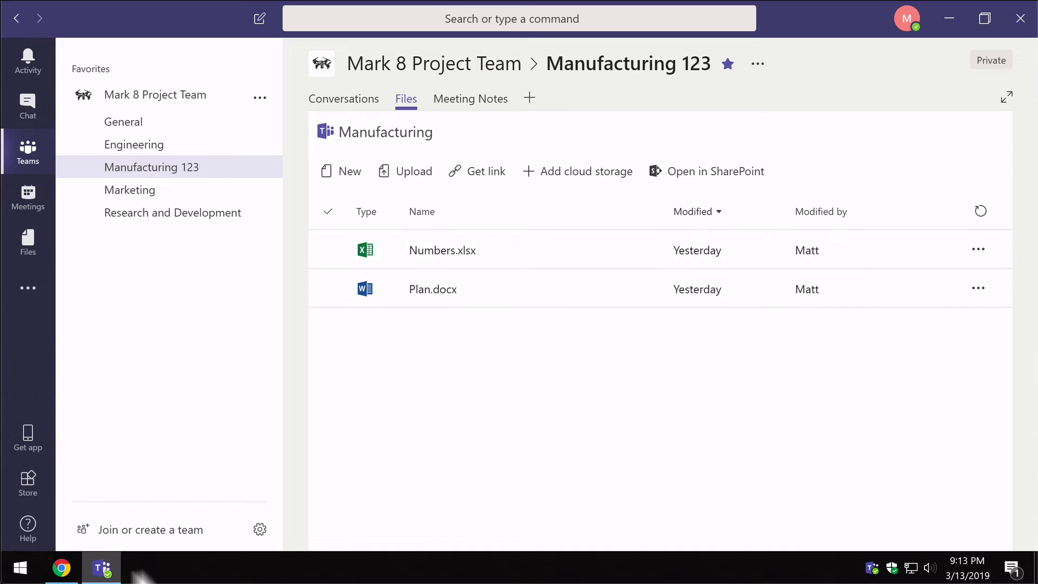
Step: Switch to SharePoint and delete the Manufacturing folder from the Documents library
{"action": "left_click", "coordinate": [60, 568]}
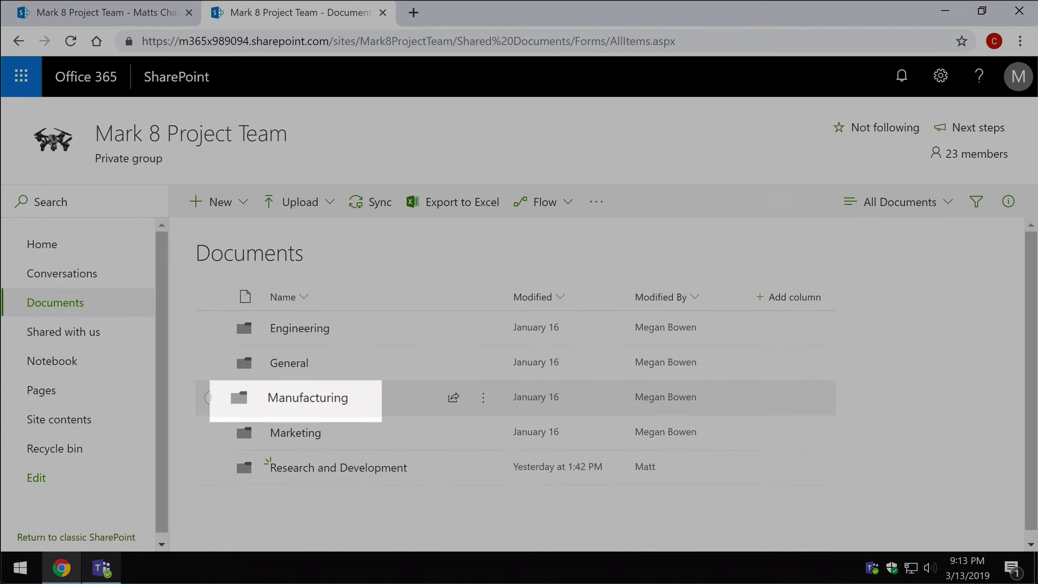
{"action": "left_click", "coordinate": [406, 402]}
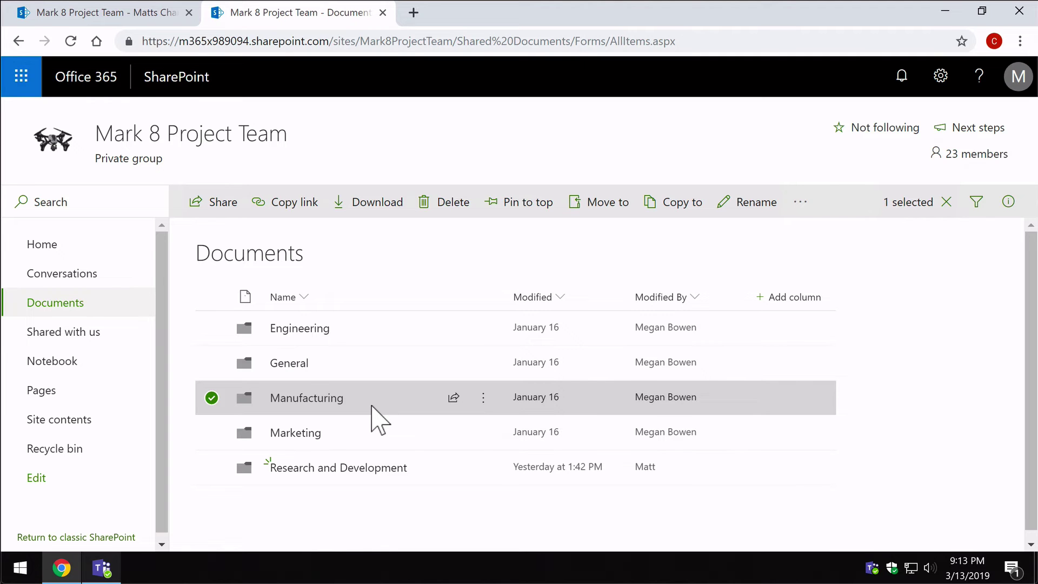
{"action": "key", "text": "ctrl+plus"}
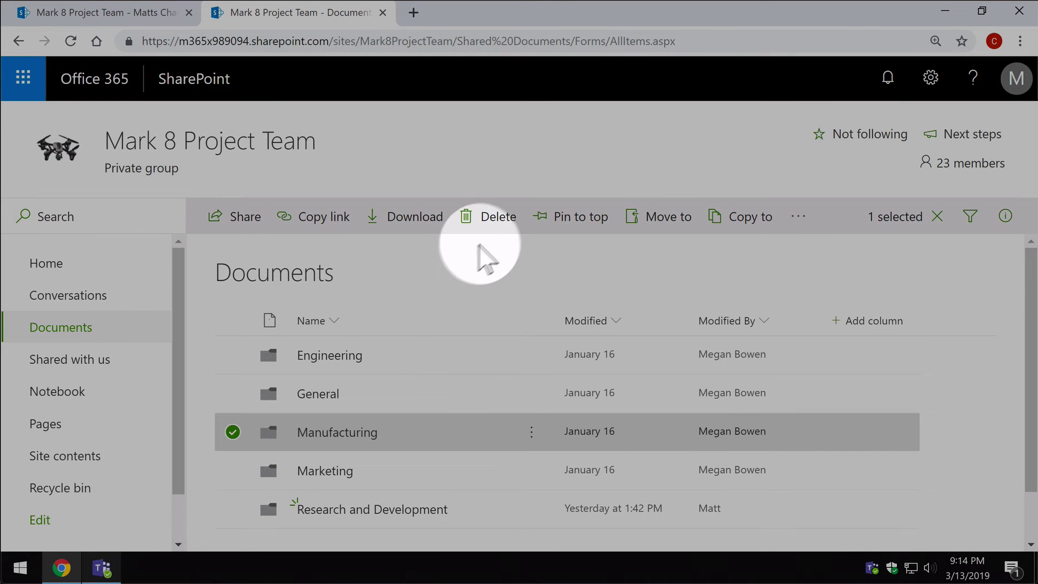
{"action": "left_click", "coordinate": [489, 219]}
{"action": "left_click", "coordinate": [519, 373]}
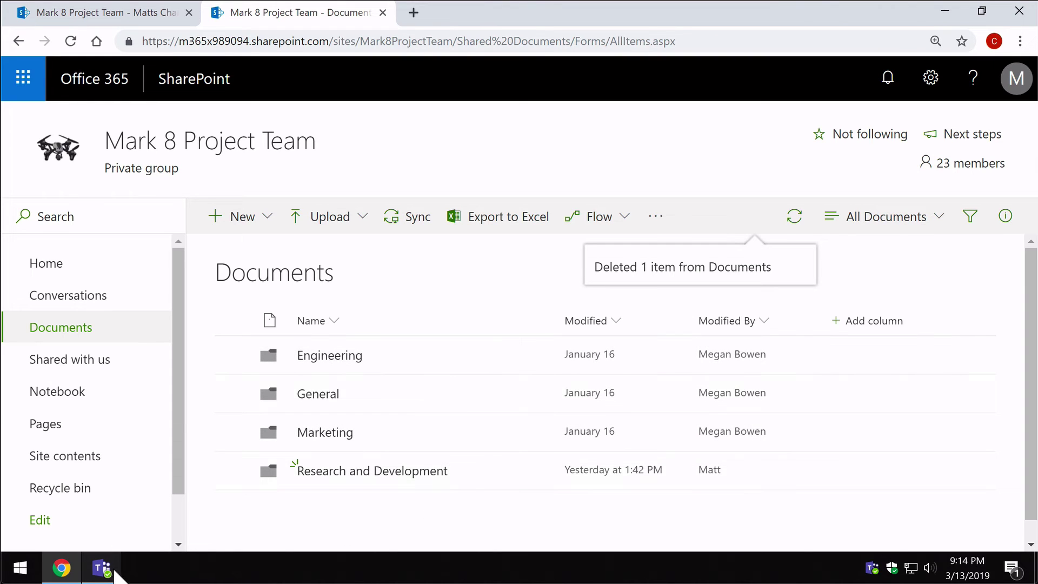
Step: Check the Manufacturing 123 channel's files in Teams by refreshing the list, and return to the SharePoint Documents library
{"action": "left_click", "coordinate": [105, 569]}
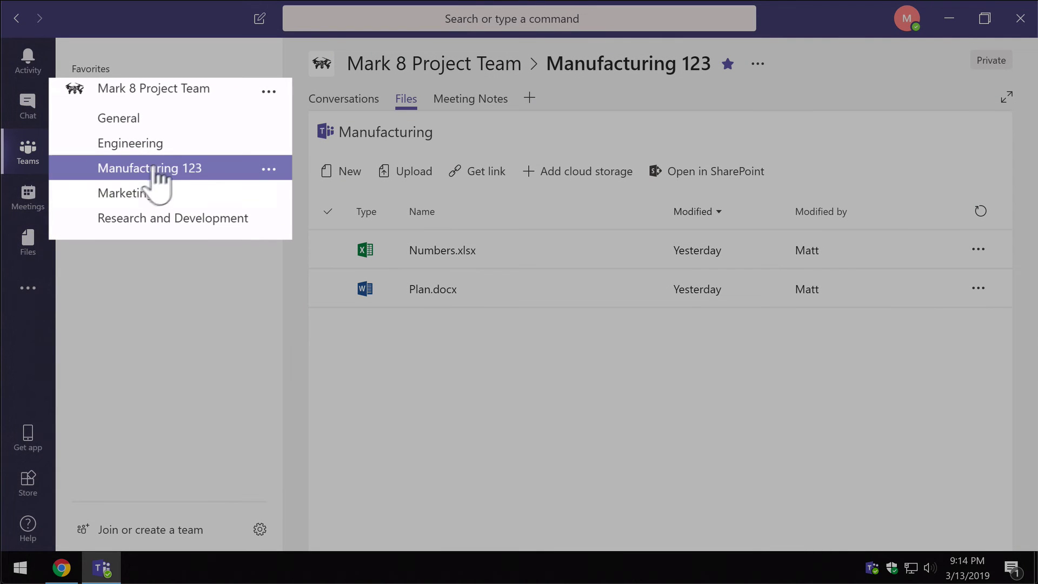
{"action": "left_click", "coordinate": [151, 167]}
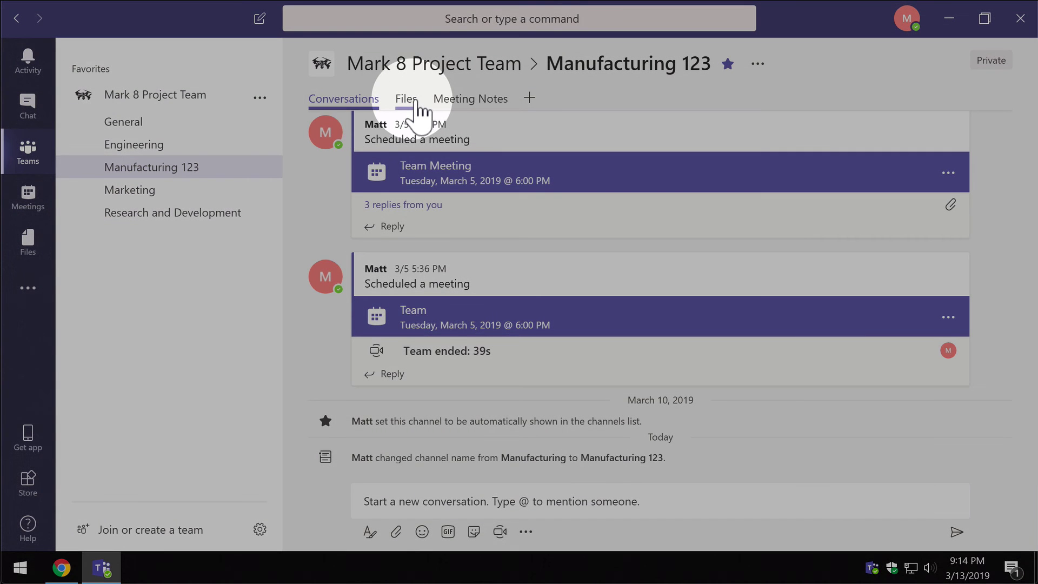
{"action": "left_click", "coordinate": [412, 106]}
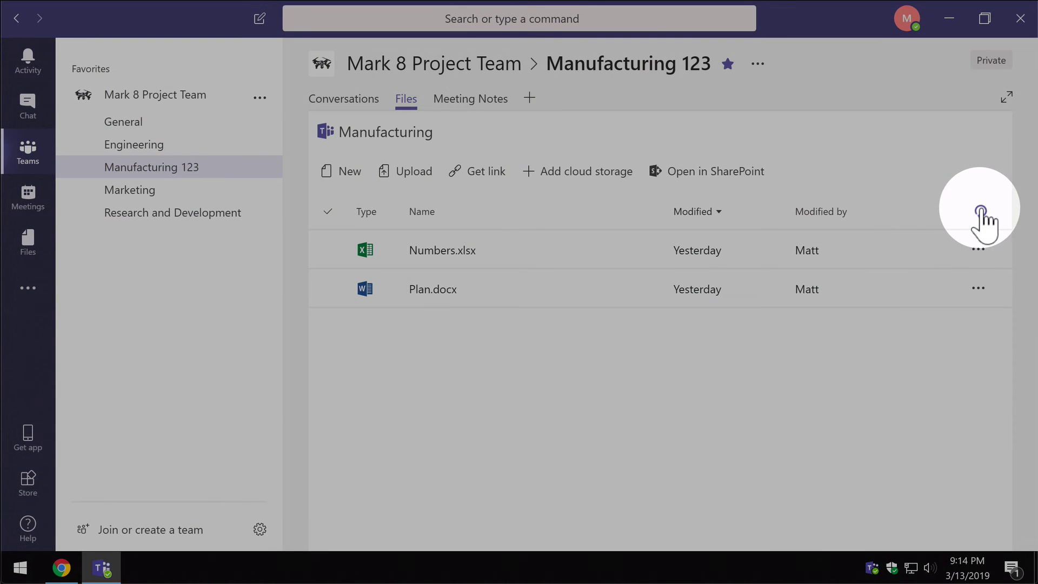
{"action": "left_click", "coordinate": [980, 212]}
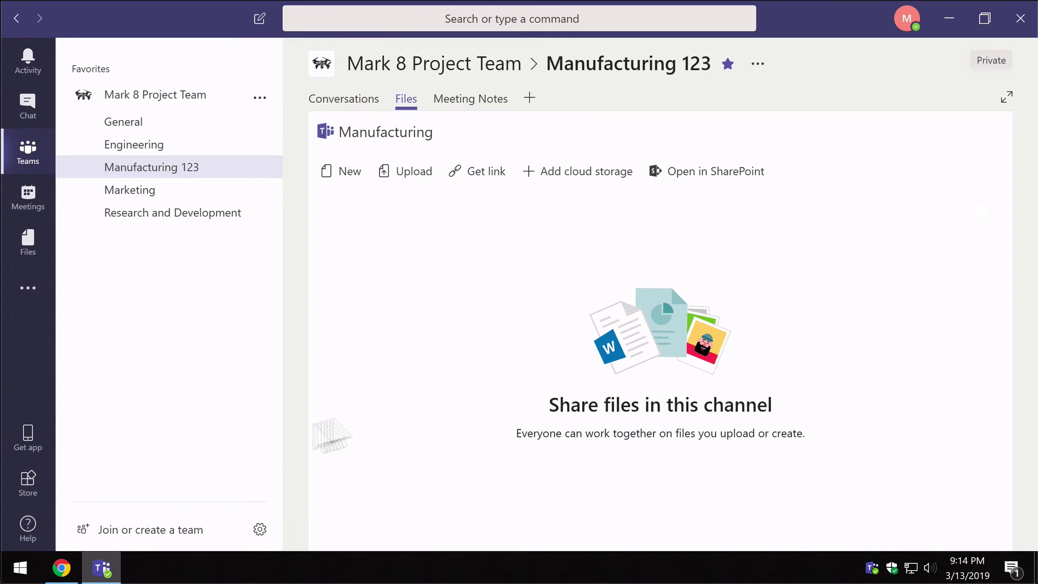
{"action": "left_click", "coordinate": [61, 568]}
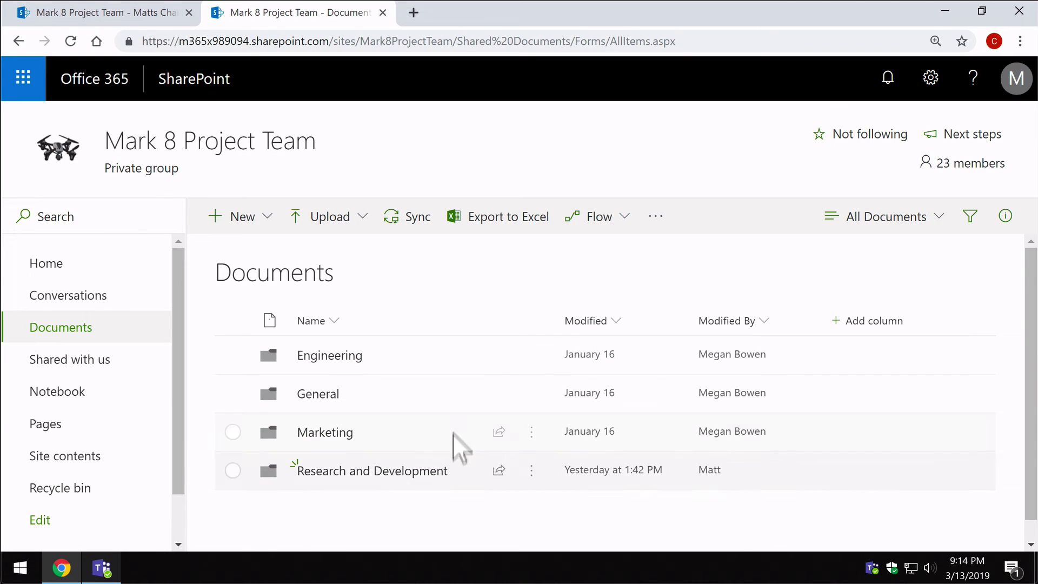
Step: Switch to Teams, create a Word document named "word" in the Manufacturing 123 channel's files, and close it
{"action": "left_click", "coordinate": [100, 565]}
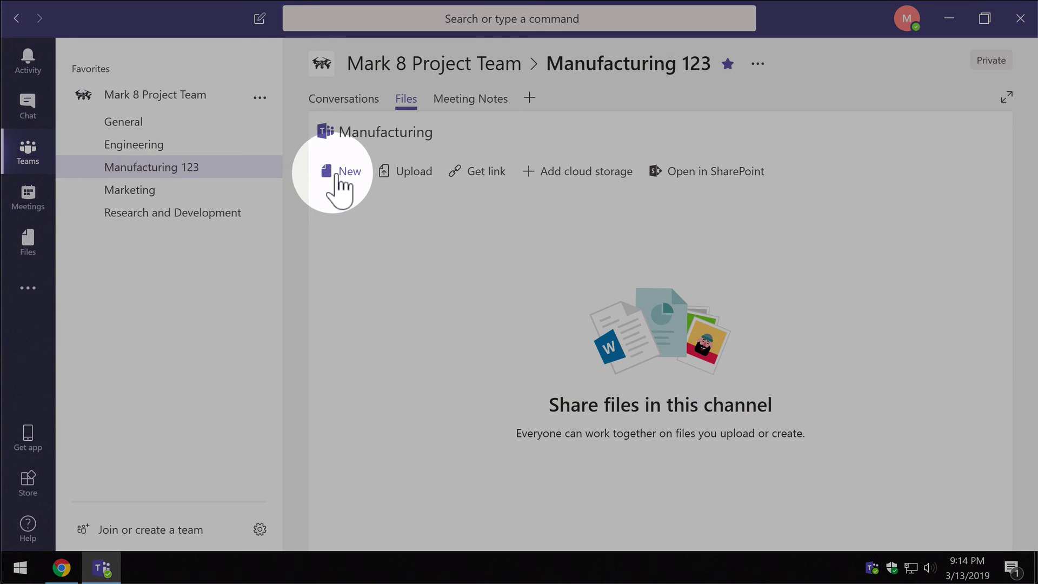
{"action": "left_click", "coordinate": [342, 172]}
{"action": "left_click", "coordinate": [389, 234]}
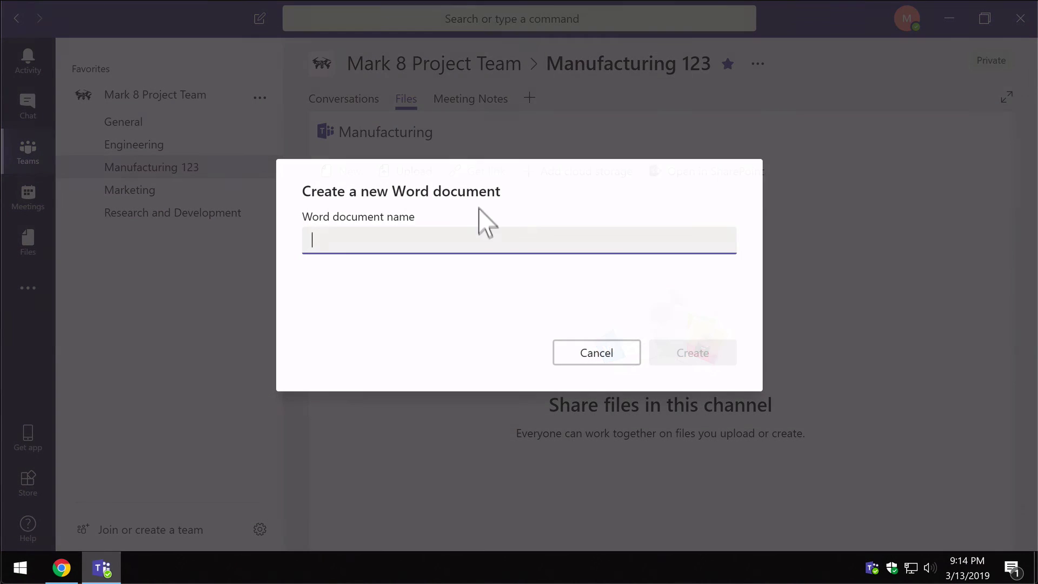
{"action": "type", "text": "word"}
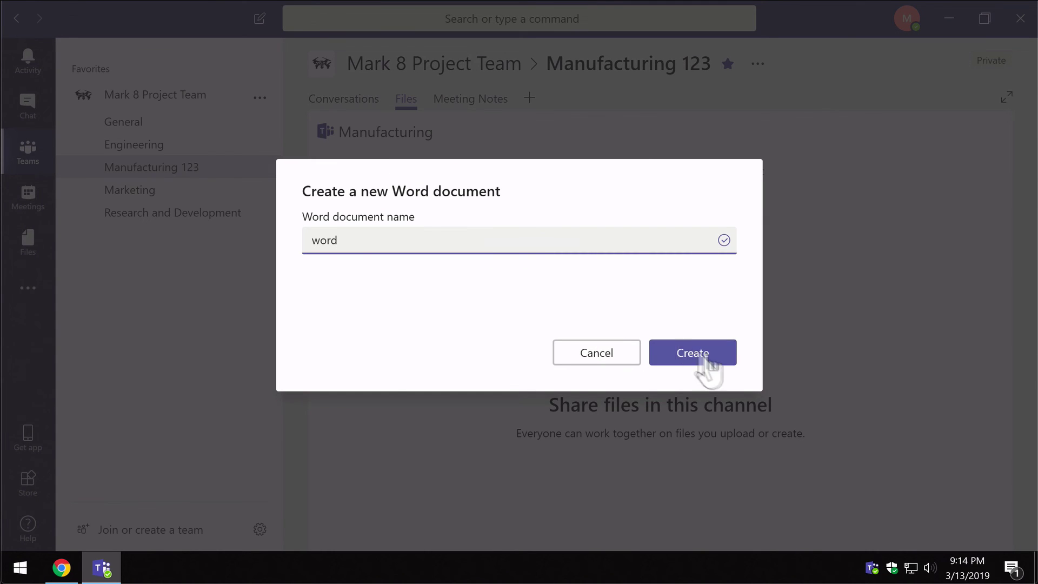
{"action": "left_click", "coordinate": [702, 369]}
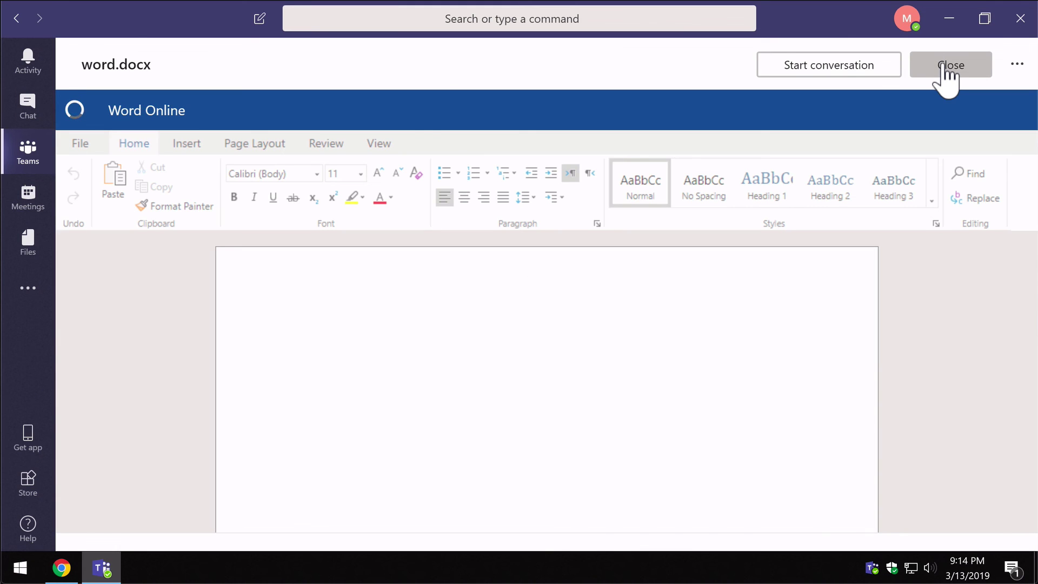
{"action": "left_click", "coordinate": [942, 69]}
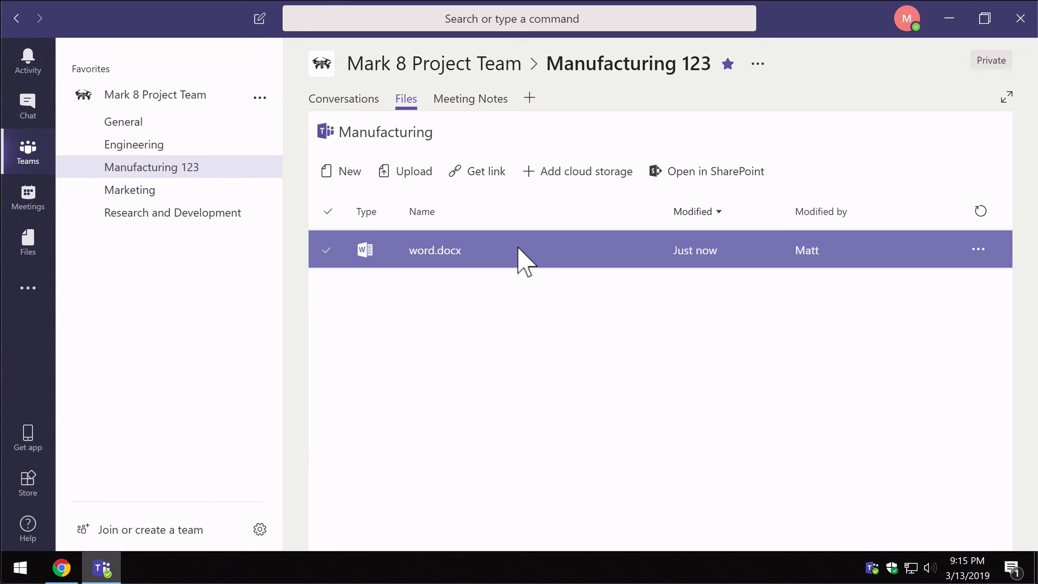
Step: Switch to SharePoint, refresh the Documents library, and open the Manufacturing folder to check its contents
{"action": "left_click", "coordinate": [59, 568]}
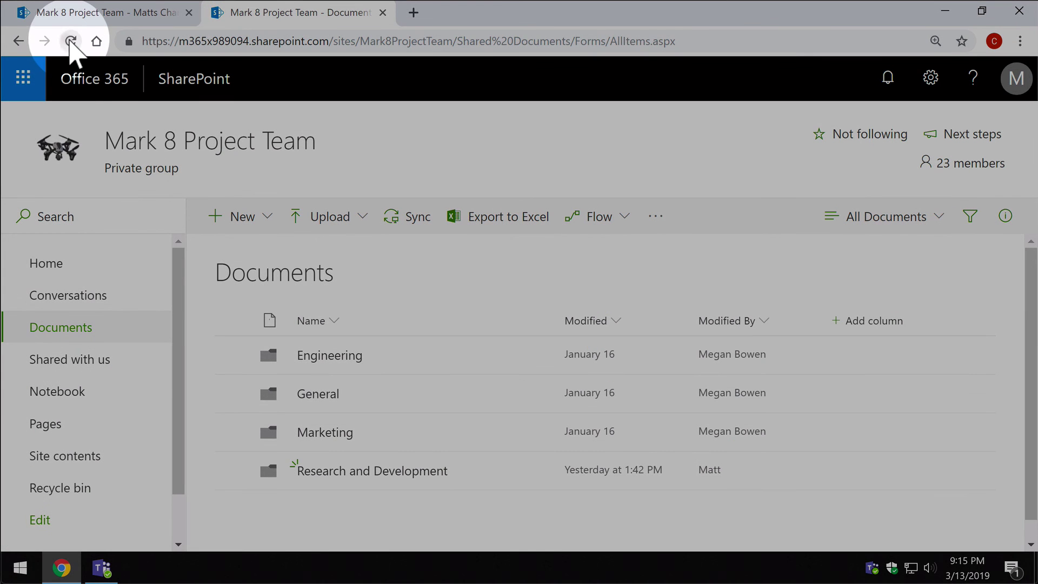
{"action": "left_click", "coordinate": [70, 42]}
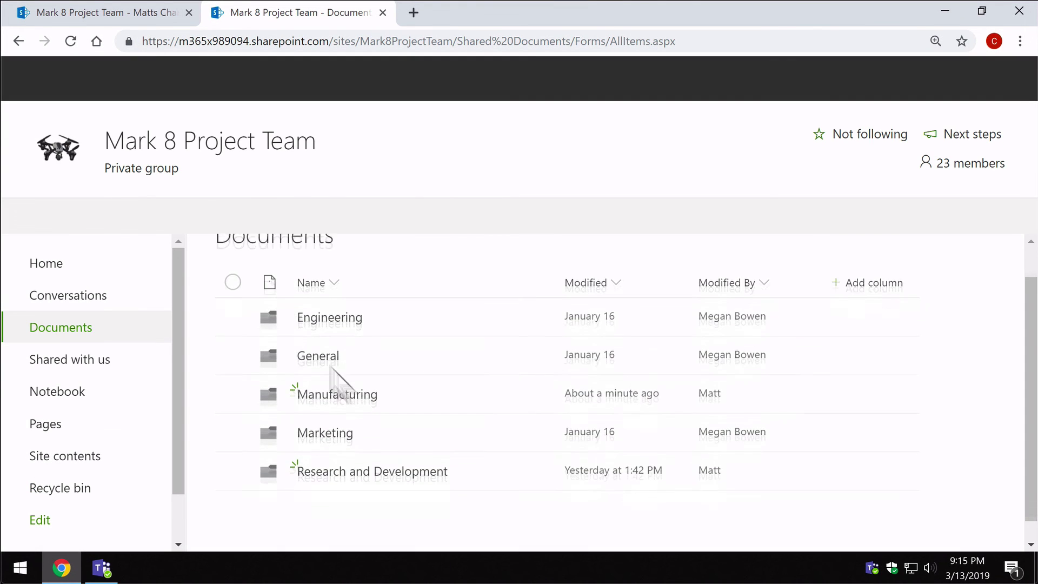
{"action": "left_click", "coordinate": [425, 383]}
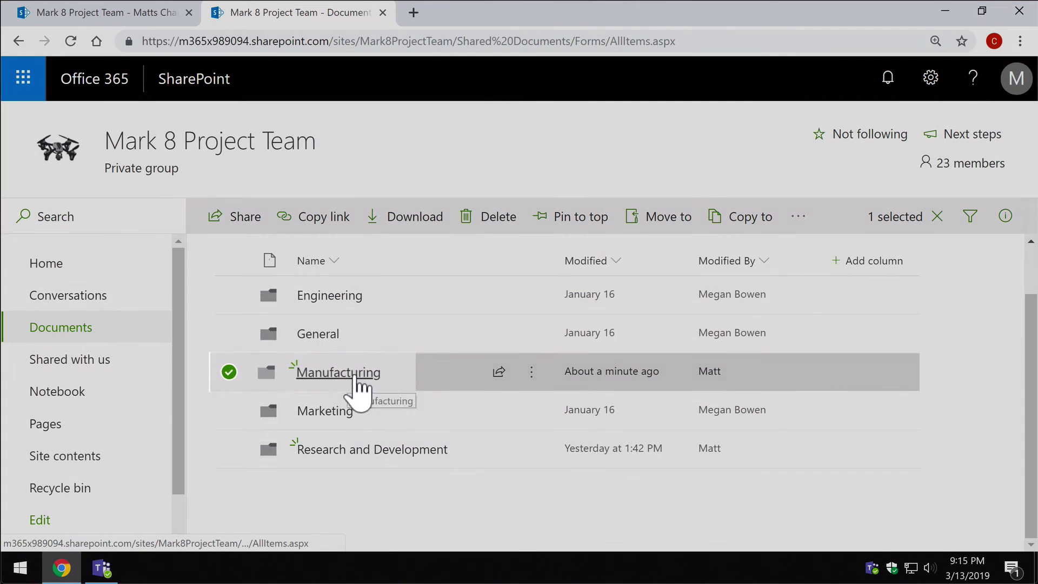
{"action": "left_click", "coordinate": [355, 375]}
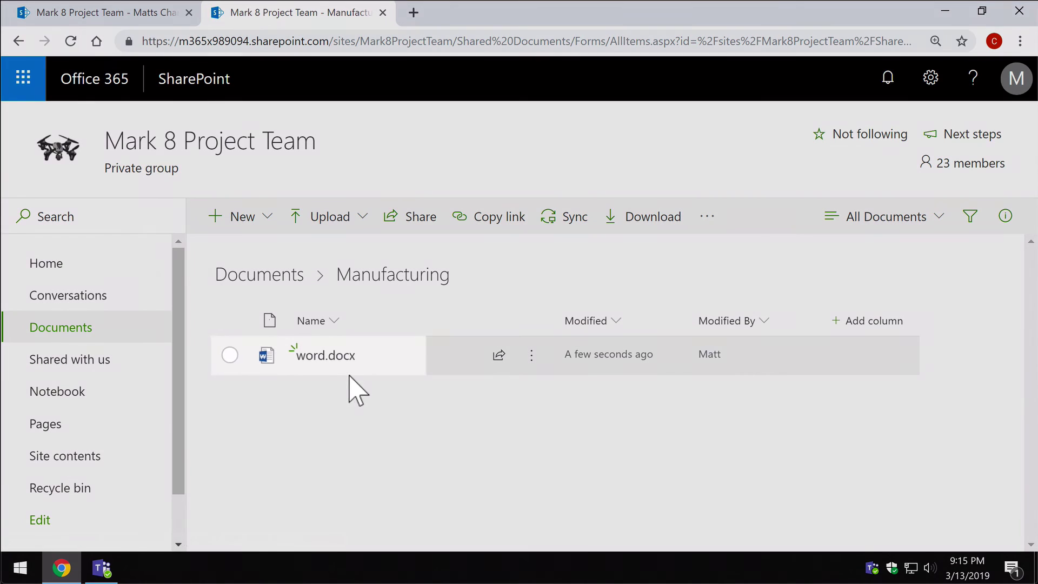